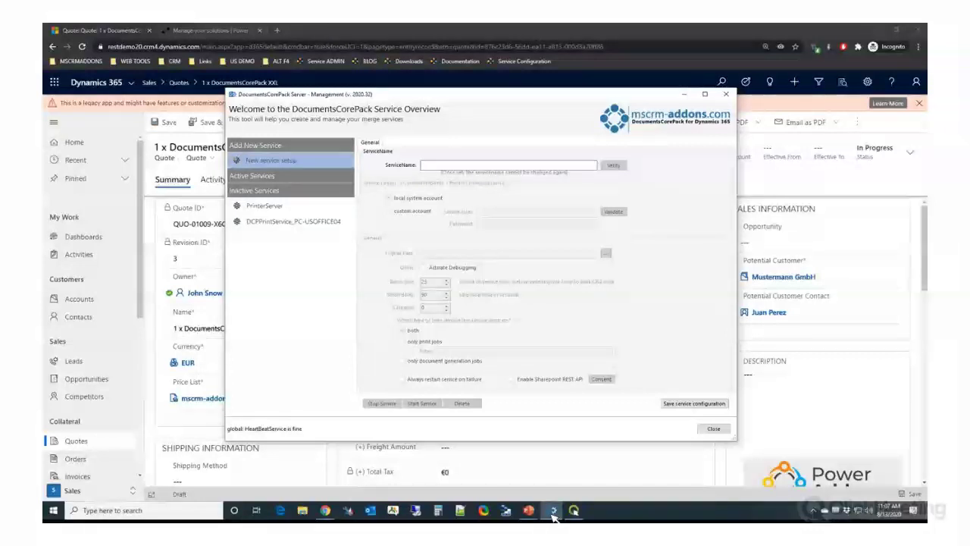
Step: Create a local printer configuration for the PrinterServer service with the configuration name US Office Printer
key(Down)
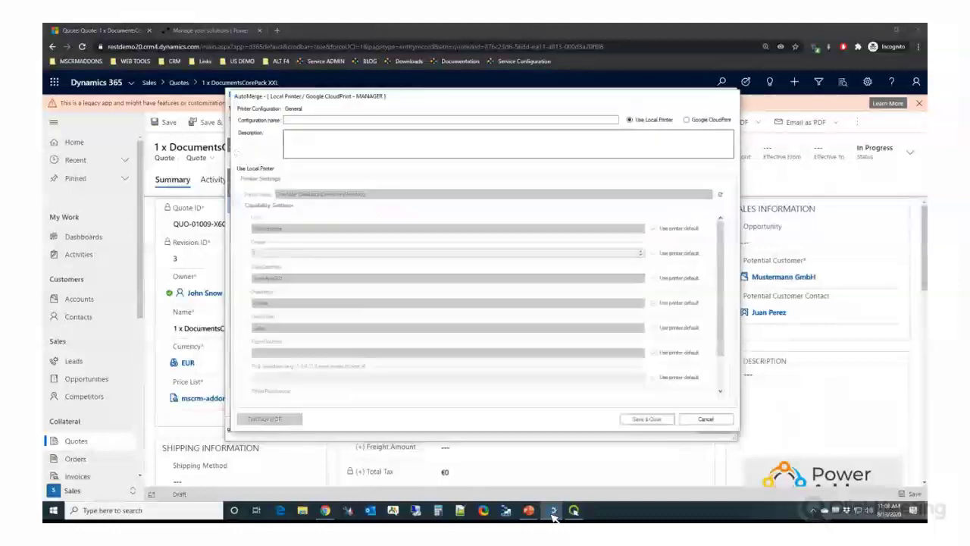
text(US Office Printer)
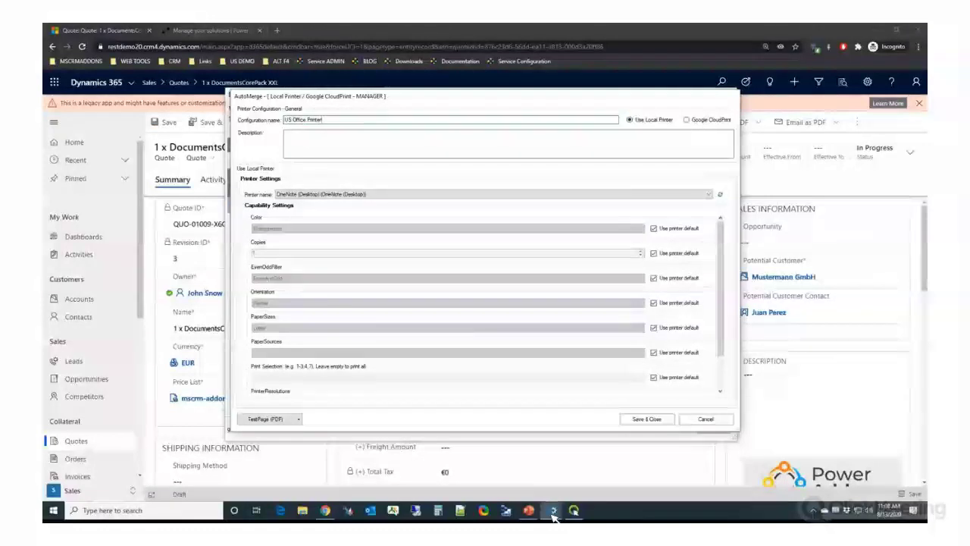
click(553, 513)
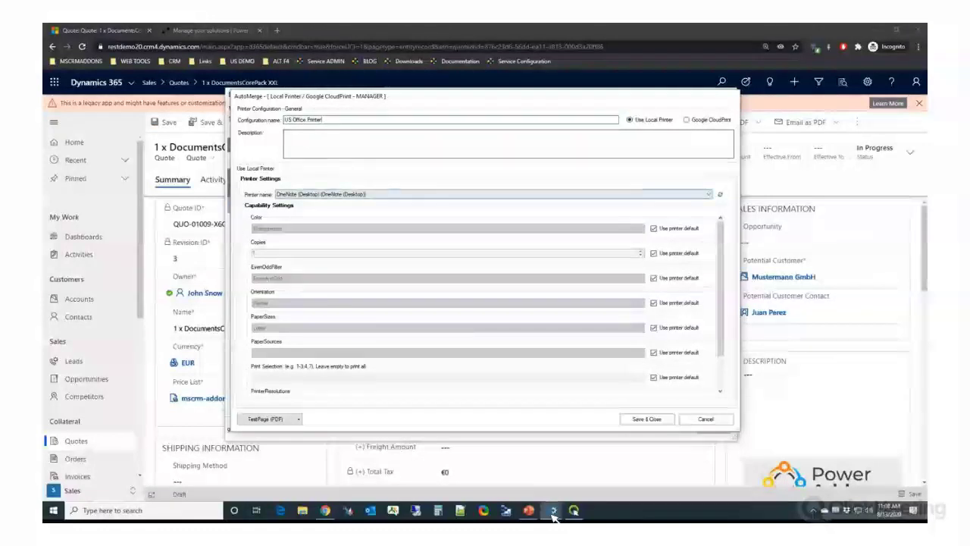
Step: Assign the Brother MFC-9130CW Printer to the new printer configuration
key(alt+Down)
key(Down)
key(Down)
key(Down)
key(Down)
key(Down)
key(Down)
key(Down)
key(Down)
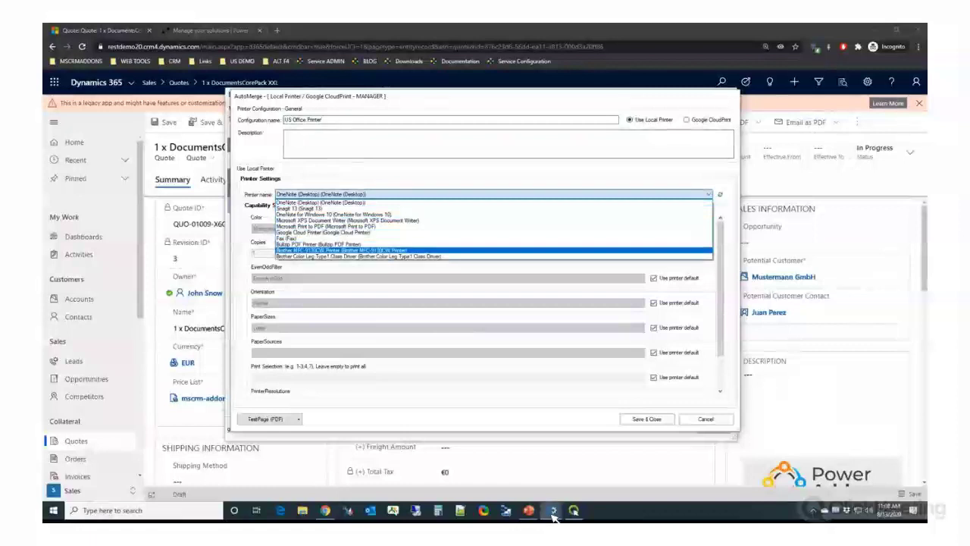
key(Down)
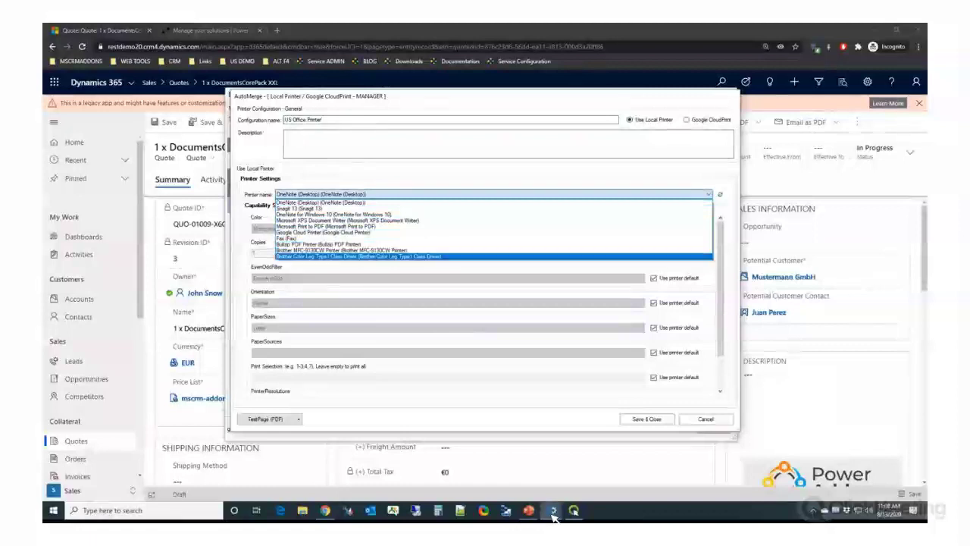
key(Up)
key(Up)
key(Up)
key(Up)
key(Up)
key(Up)
key(Up)
key(Up)
key(Down)
key(Down)
key(Down)
key(Down)
key(Down)
key(Down)
key(Down)
key(Down)
key(Up)
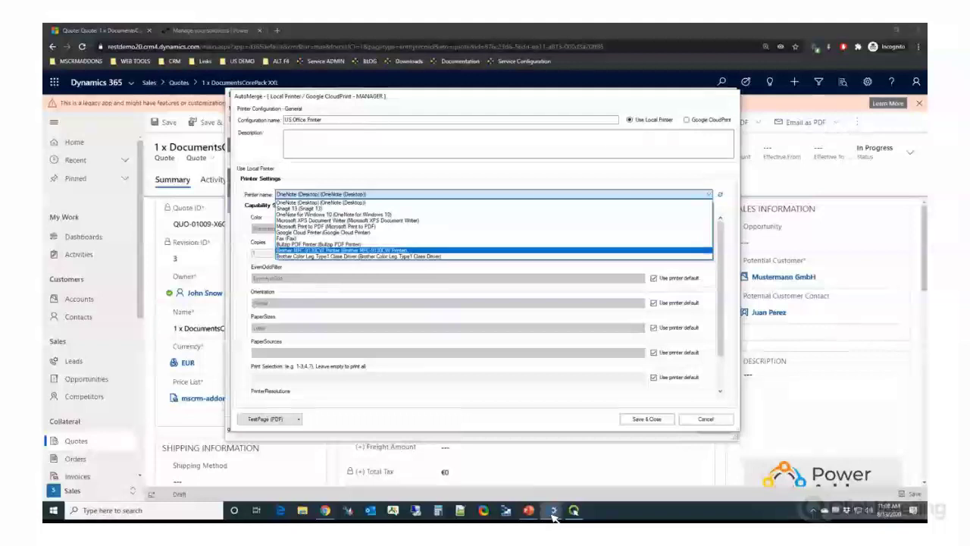
key(Return)
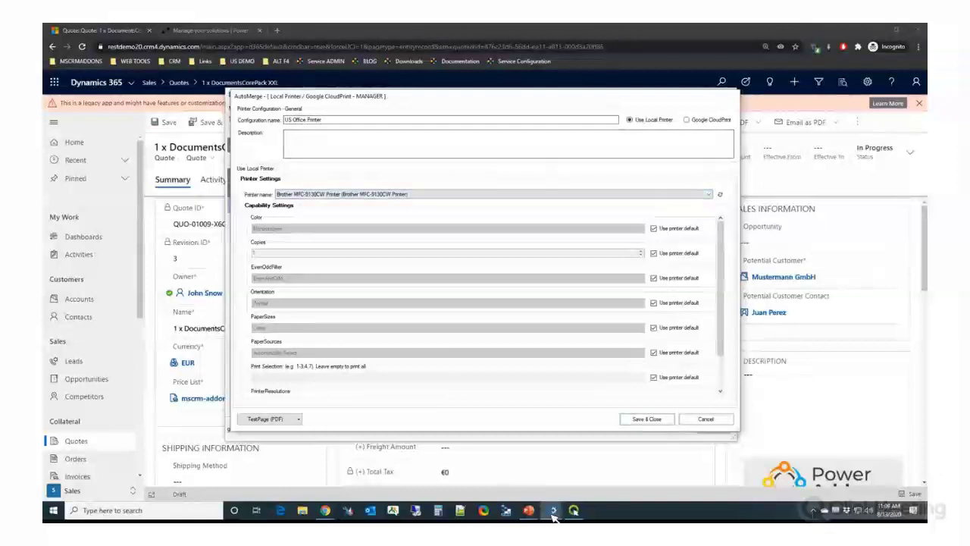
Step: Override the printer's default orientation with Landscape, save the configuration and close the server management window
key(space)
key(alt+Down)
key(Down)
key(Return)
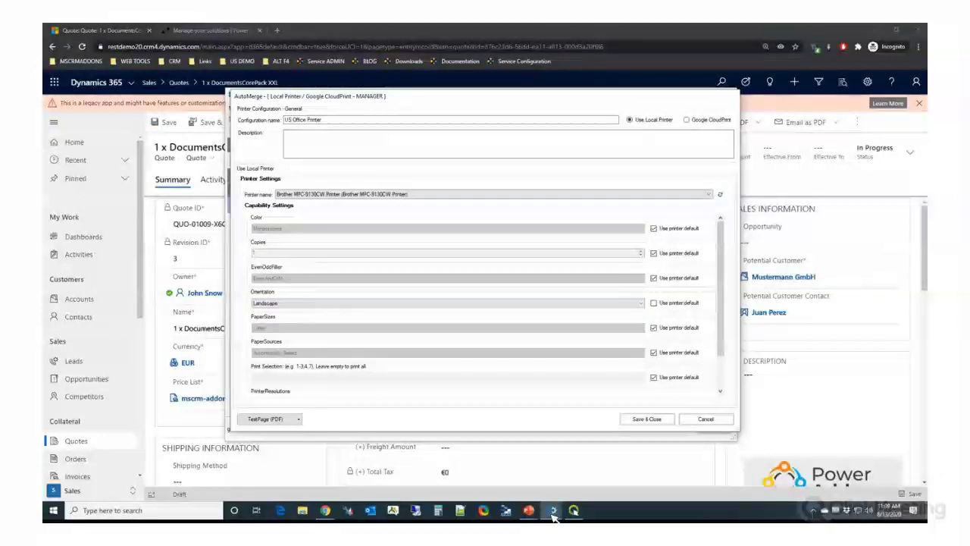
key(Return)
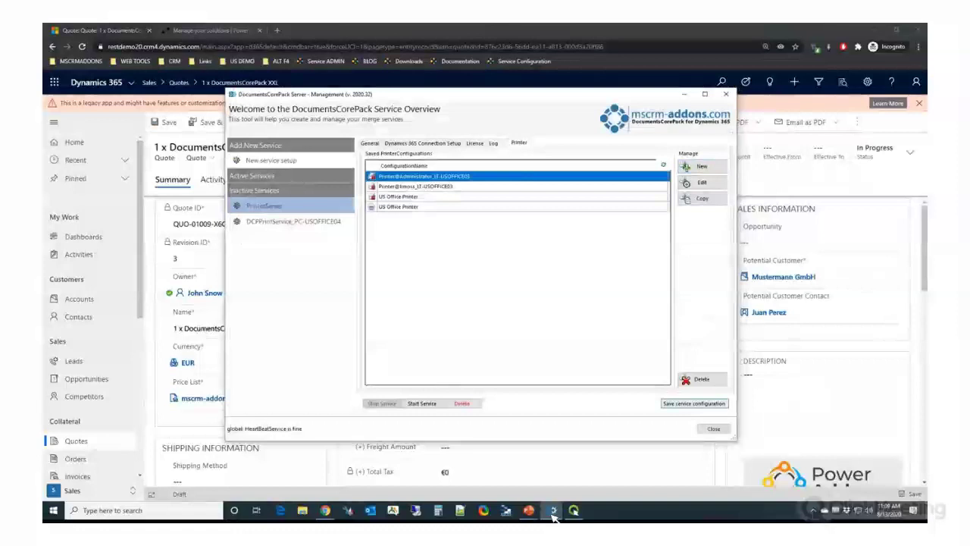
click(726, 94)
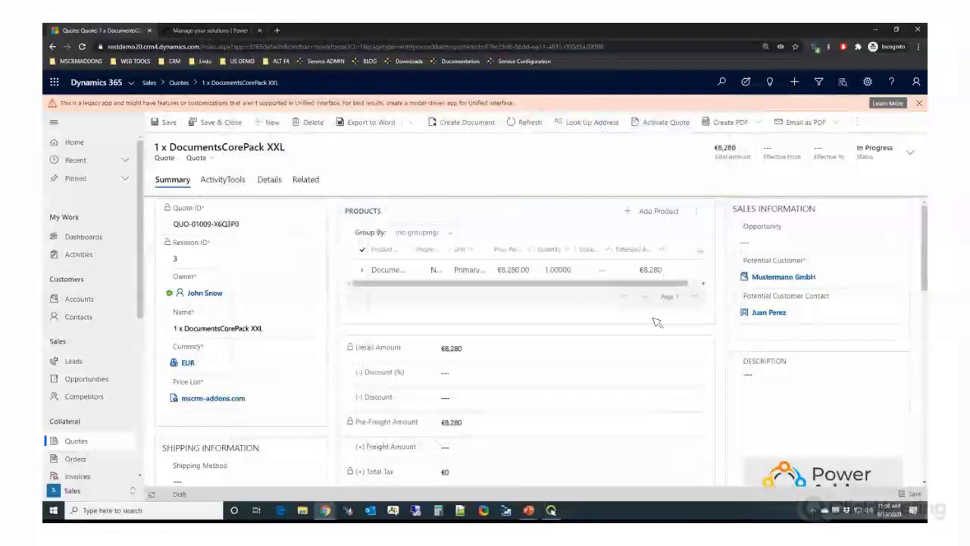
Step: Open the configuration of the running DocumentsCorePack PrintApplication and show its saved printer configurations
click(813, 510)
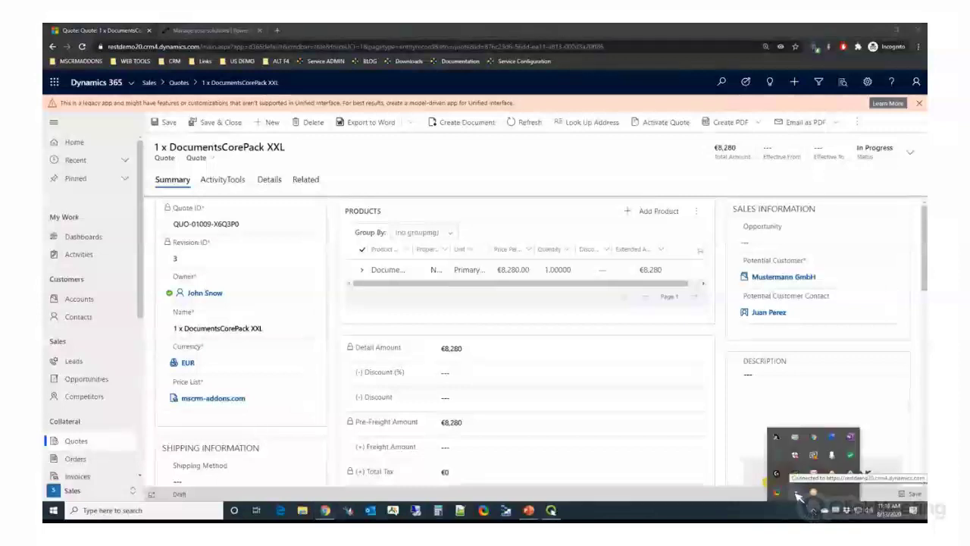
right_click(797, 492)
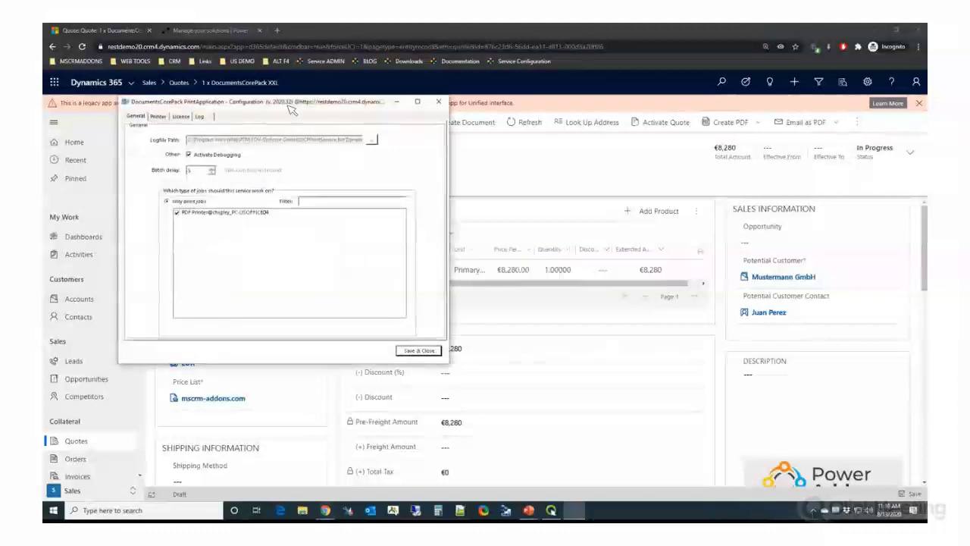
drag(270, 94, 463, 139)
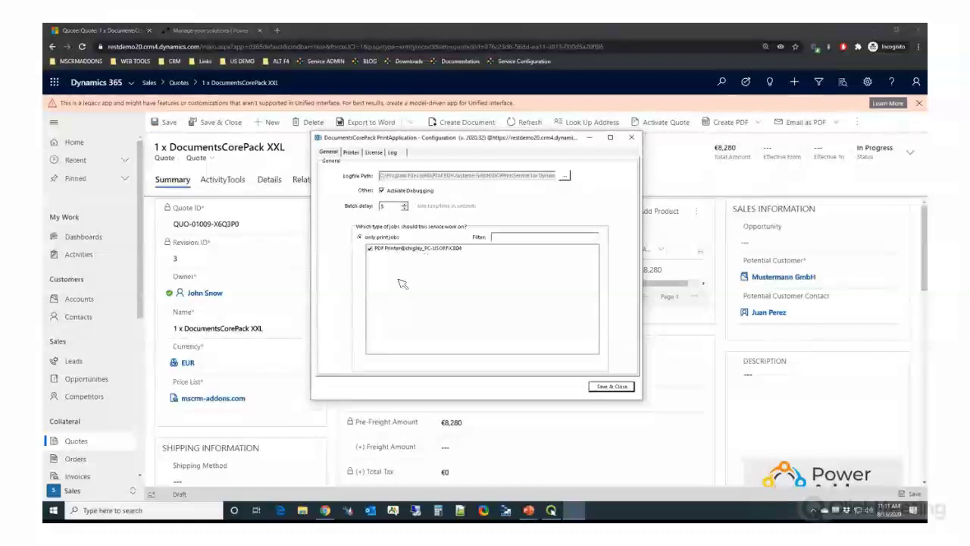
click(371, 249)
key(ctrl+Tab)
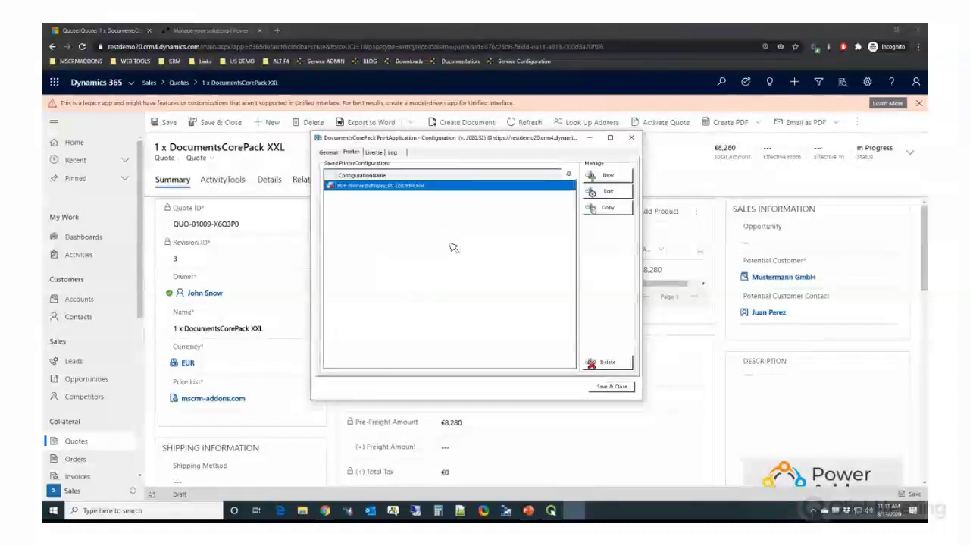
Step: Review the settings of the saved PDF printer configuration without changing them, and return to the Dynamics 365 quote
click(608, 191)
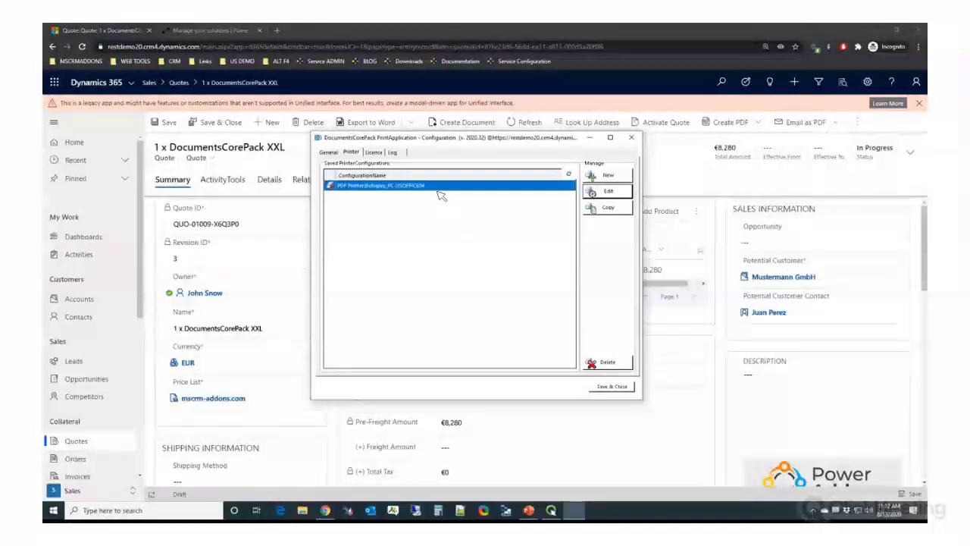
double_click(478, 198)
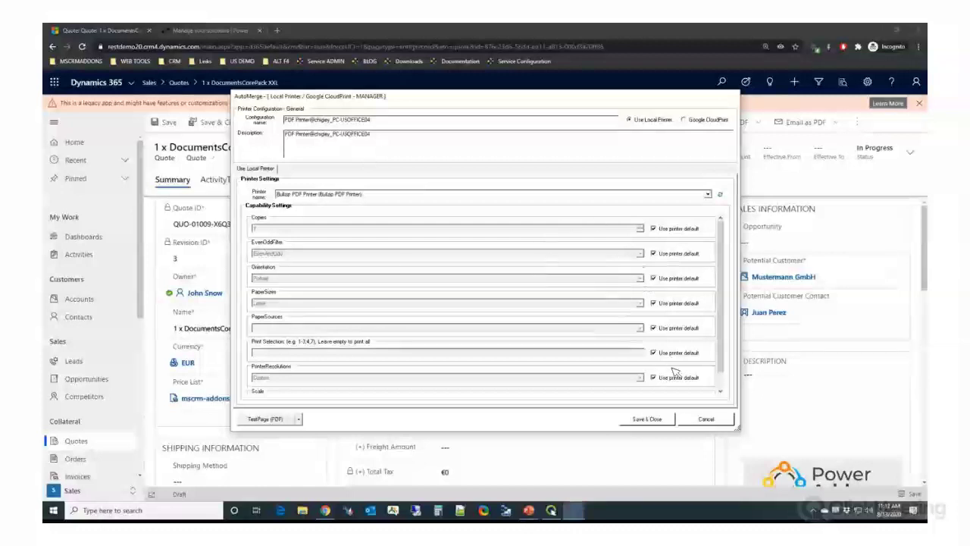
click(706, 420)
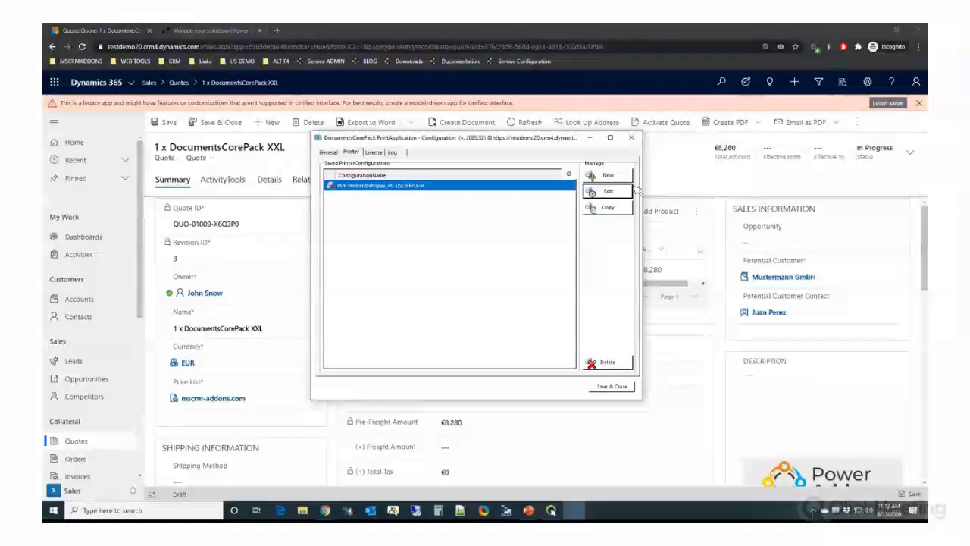
click(303, 218)
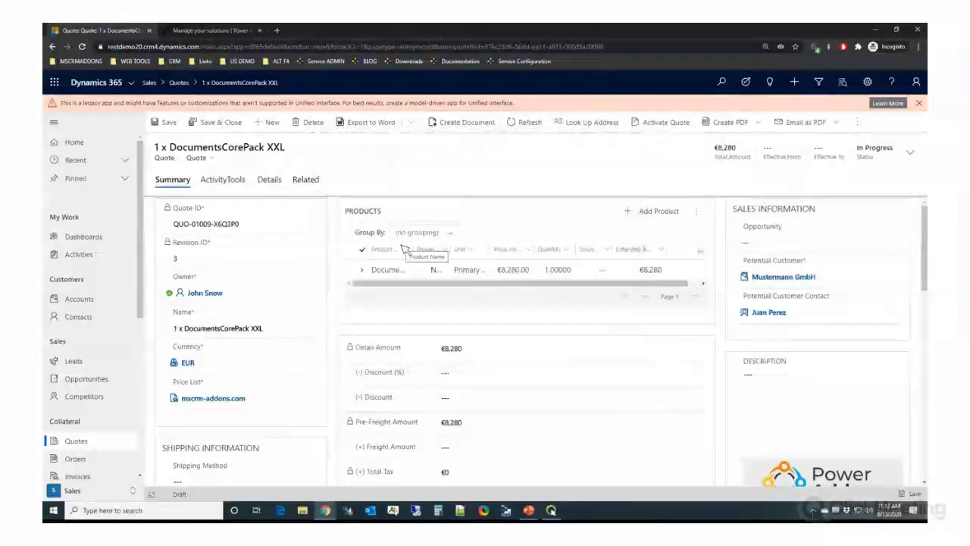
Step: Start creating a document from the quote, deciding every step manually and using the Quote_Details_EN.docx template
click(465, 124)
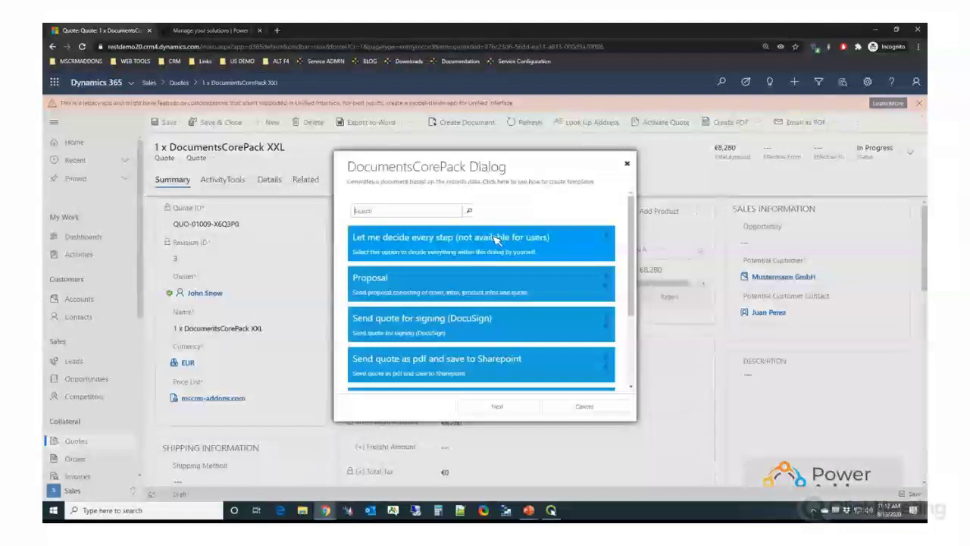
click(496, 239)
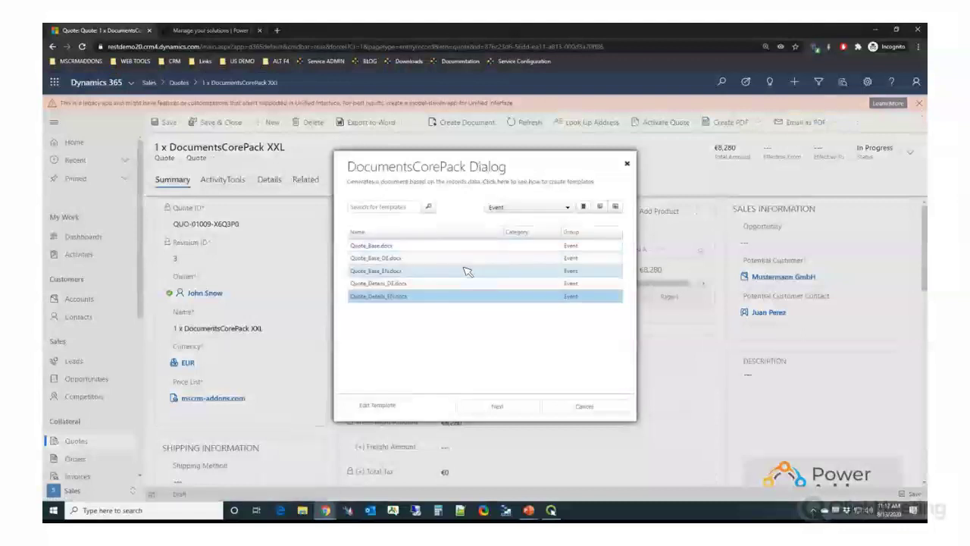
click(498, 405)
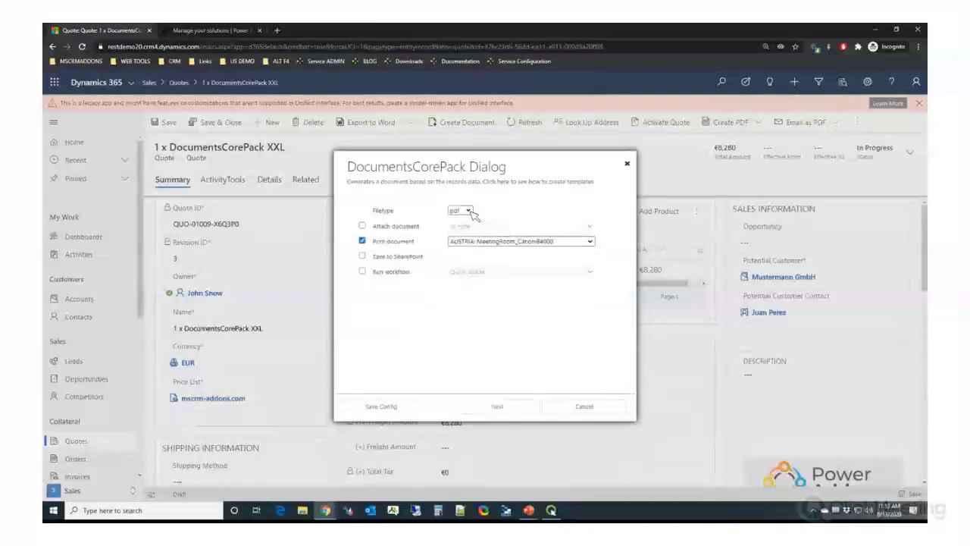
Step: Print the document as pdf to the local PDF printer and save the resulting file with the suggested name
click(494, 243)
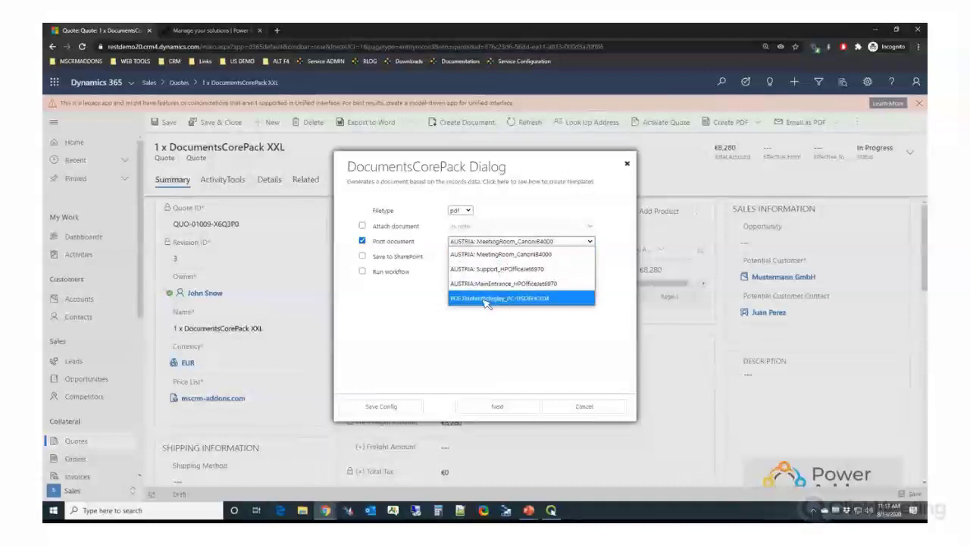
click(523, 302)
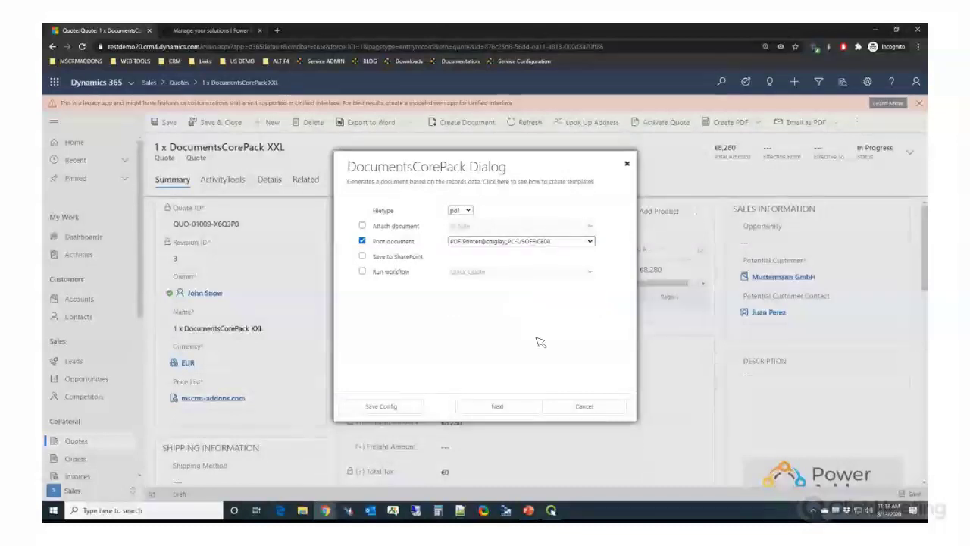
click(497, 407)
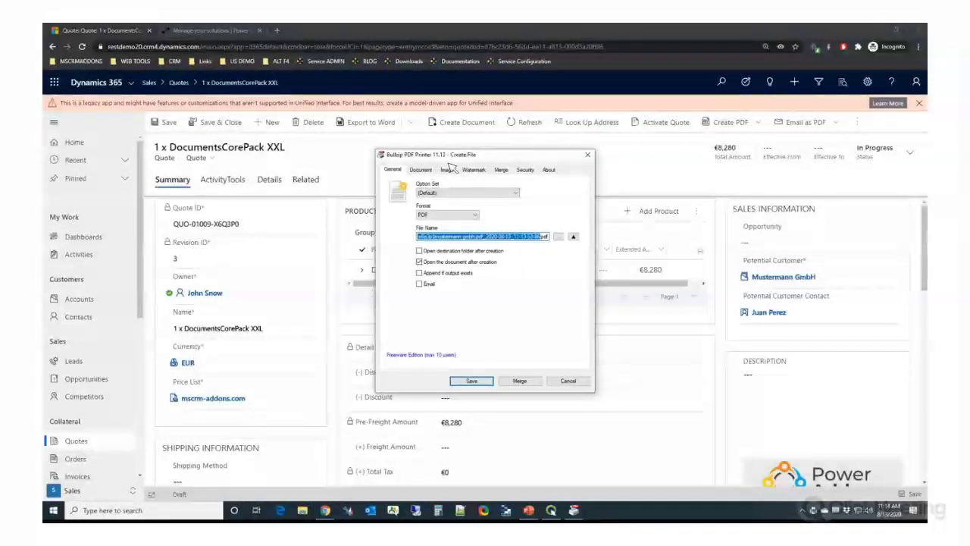
click(471, 381)
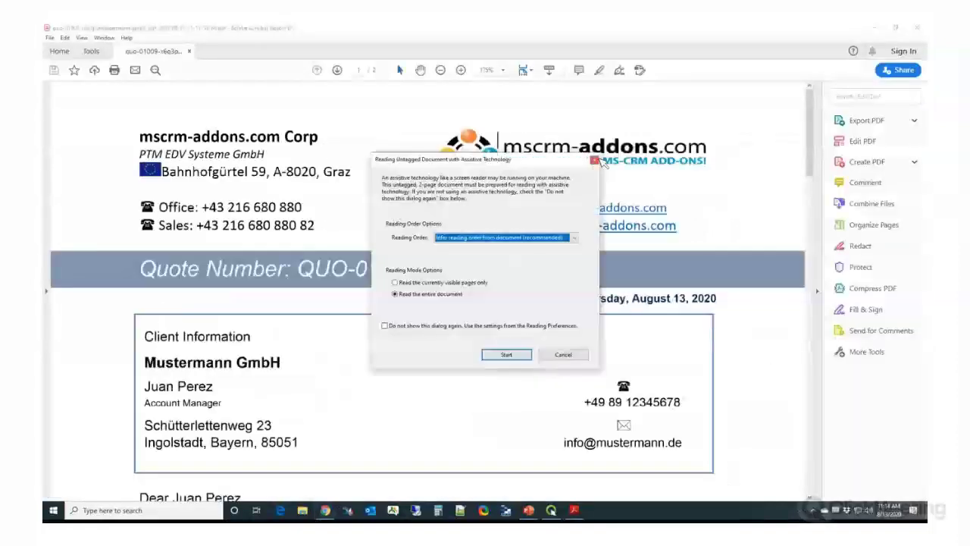
Step: Dismiss the assistive reading options, look through the printed quote PDF from header to totals, and close it
click(596, 160)
scroll(438, 282, down, 1)
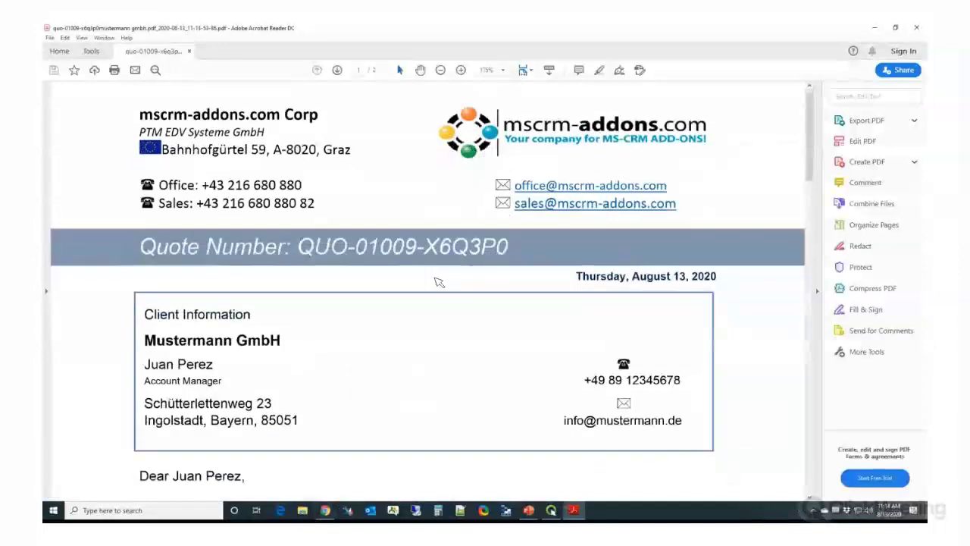
scroll(438, 282, down, 10)
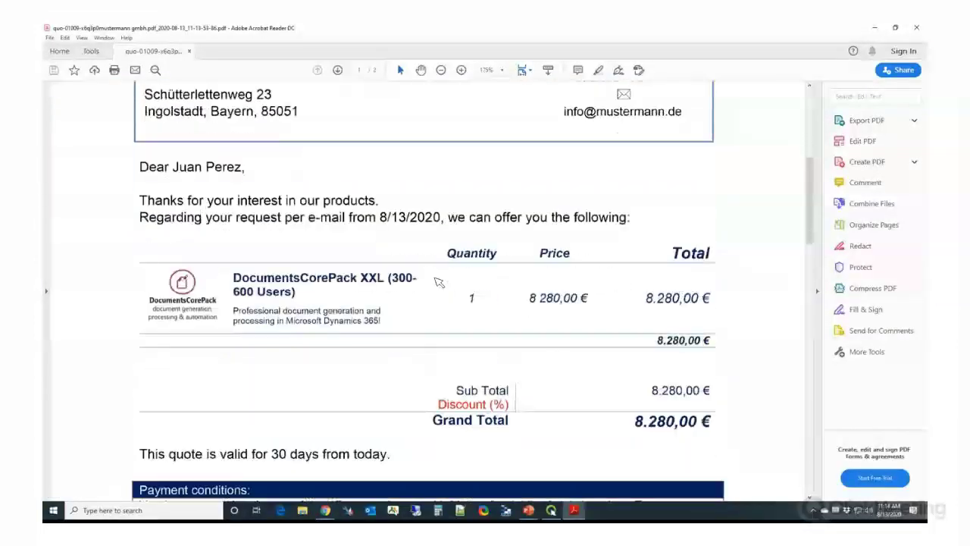
scroll(440, 280, up, 6)
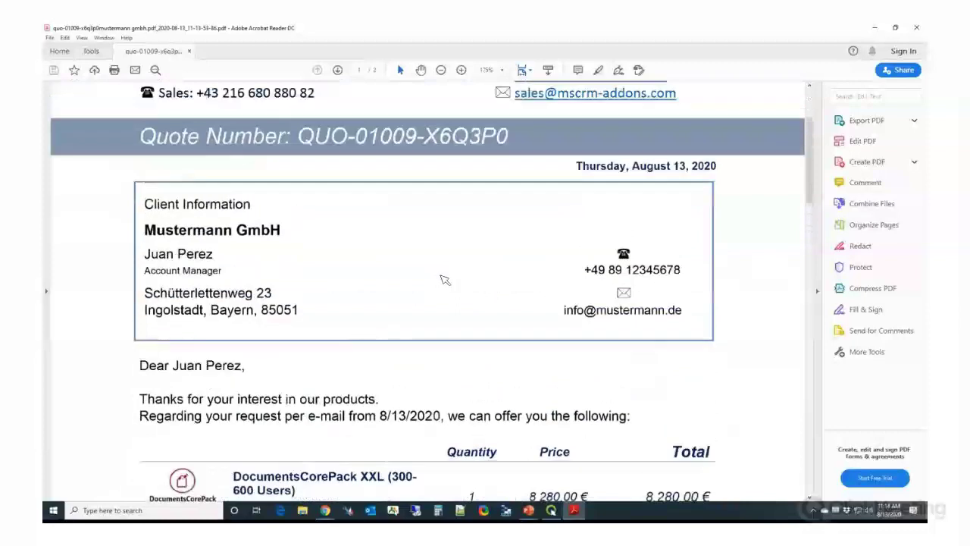
scroll(444, 280, up, 2)
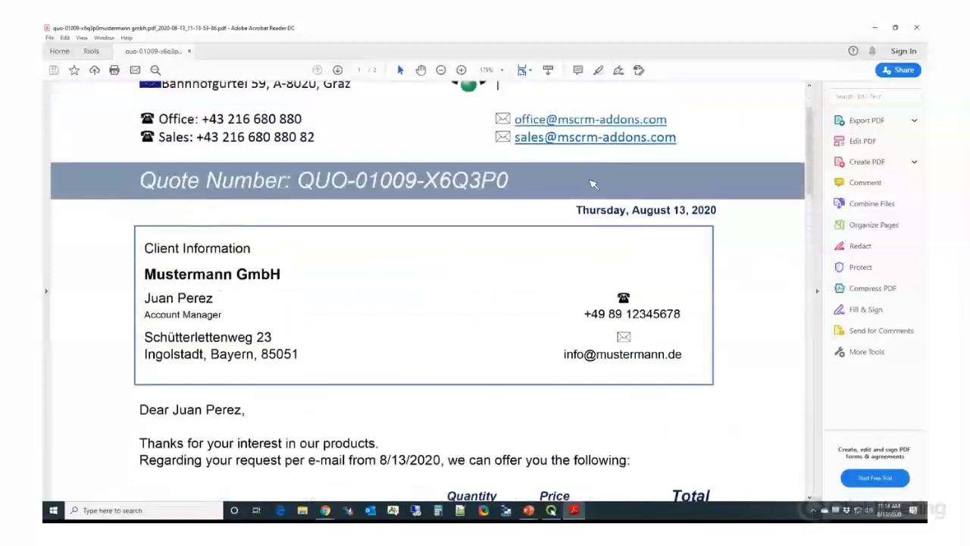
click(919, 29)
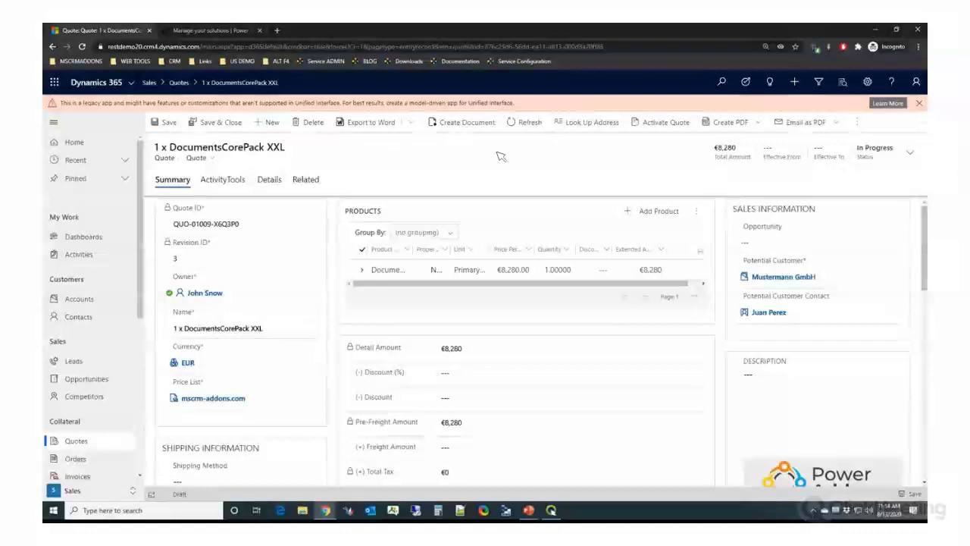
Step: Open the DocumentsCorePack configuration page in the Dynamics 365 advanced settings
click(868, 82)
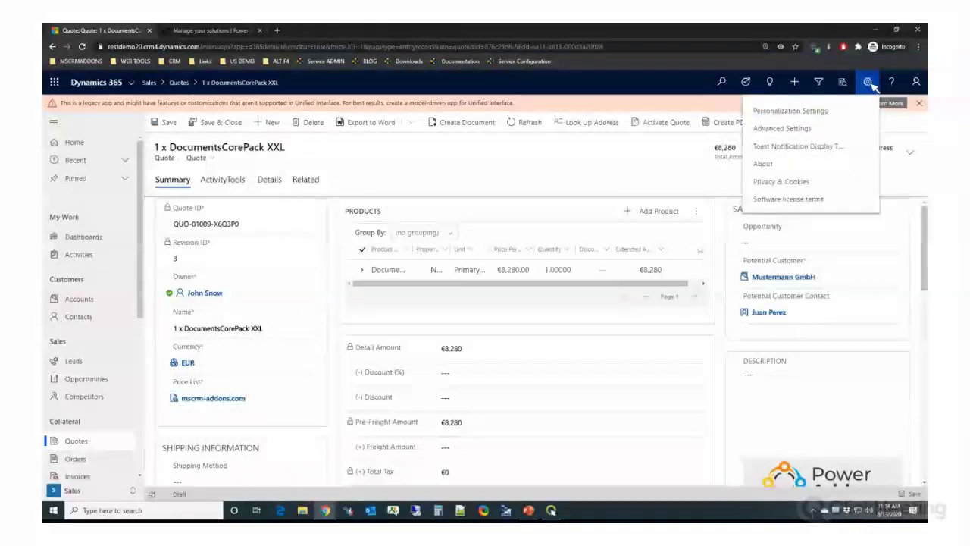
click(804, 130)
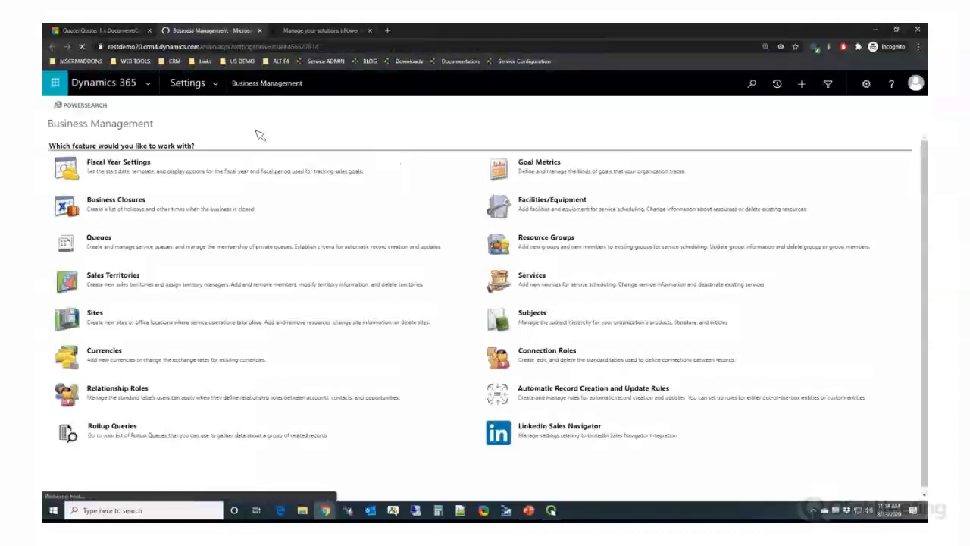
click(217, 85)
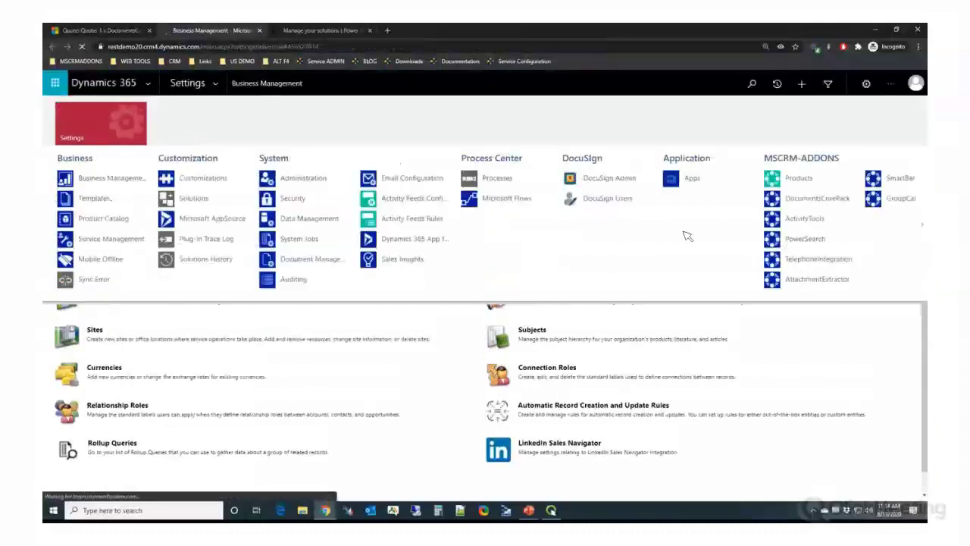
click(820, 201)
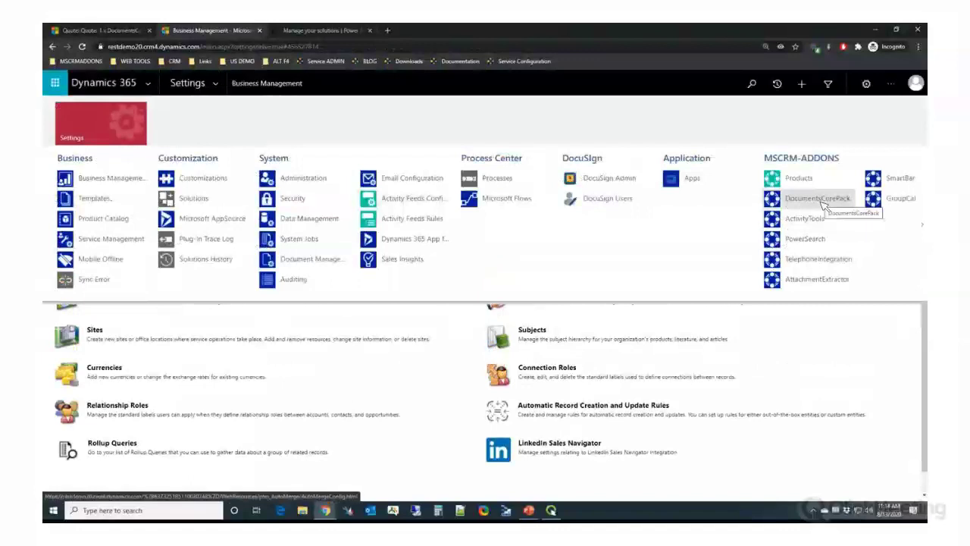
click(803, 199)
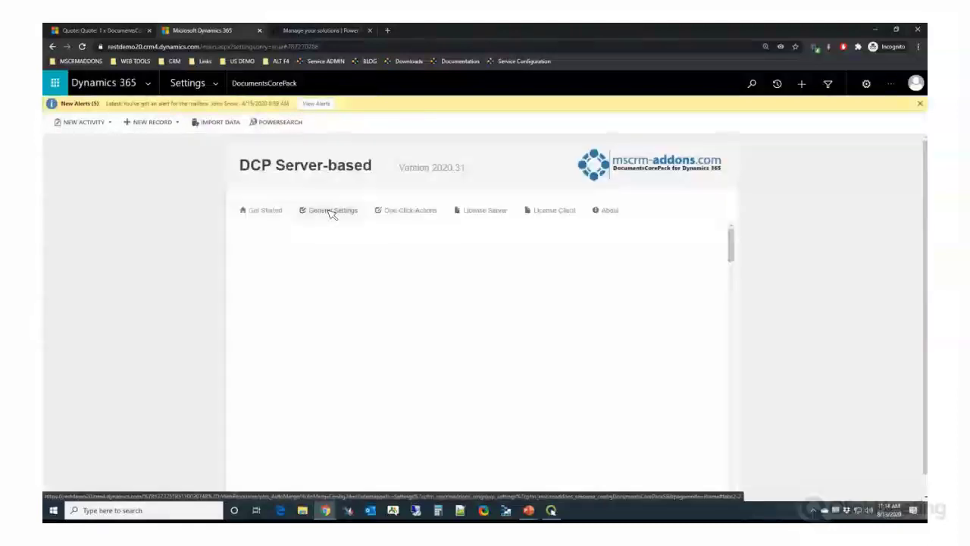
Step: Open the assignment of printers to teams or users in the DocumentsCorePack Dialog Settings of the general settings
click(331, 210)
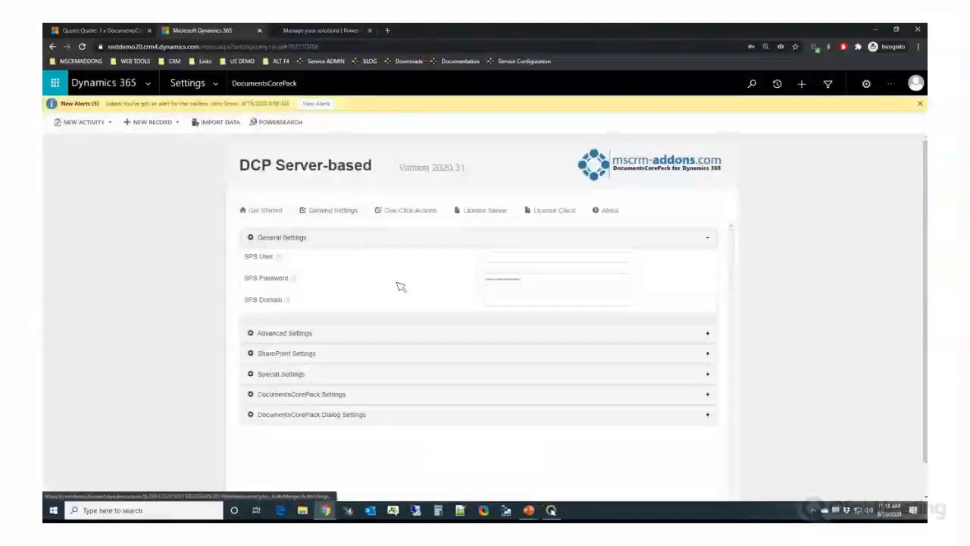
click(356, 417)
scroll(382, 344, down, 5)
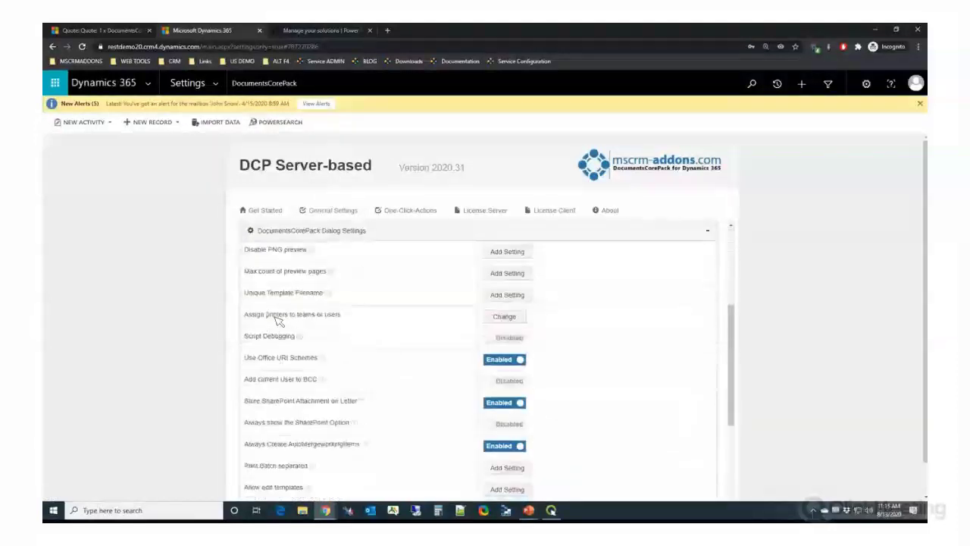
click(505, 316)
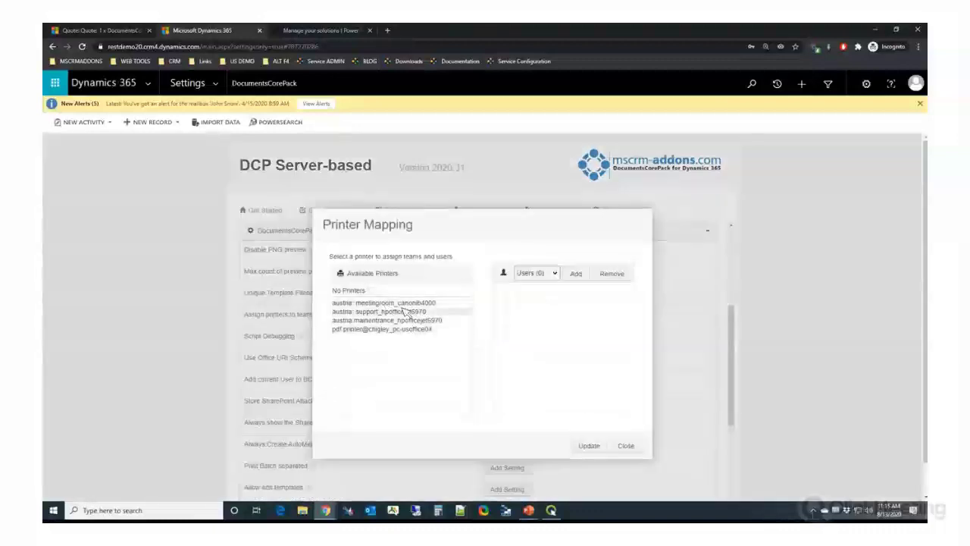
Step: Assign the local PDF printer to the user found by searching the user records by first name
click(392, 331)
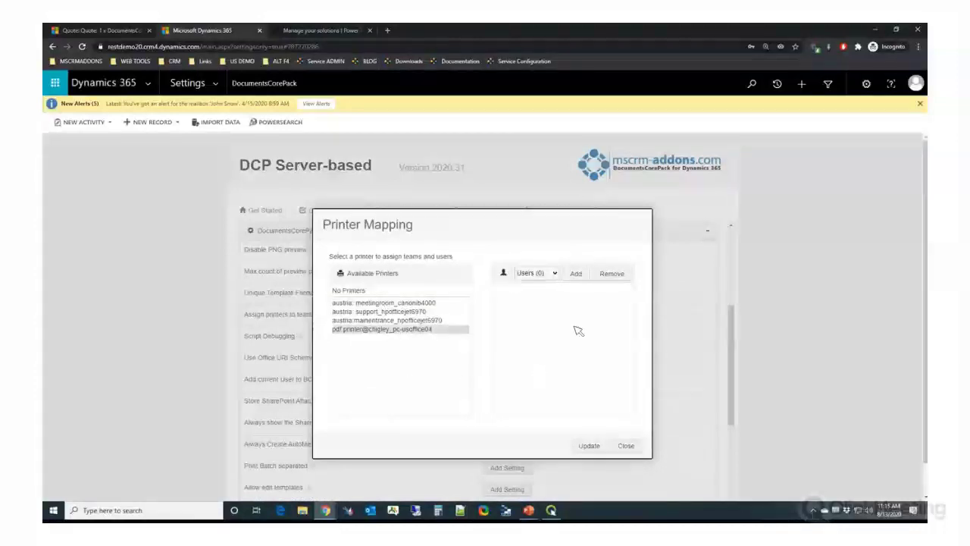
click(578, 274)
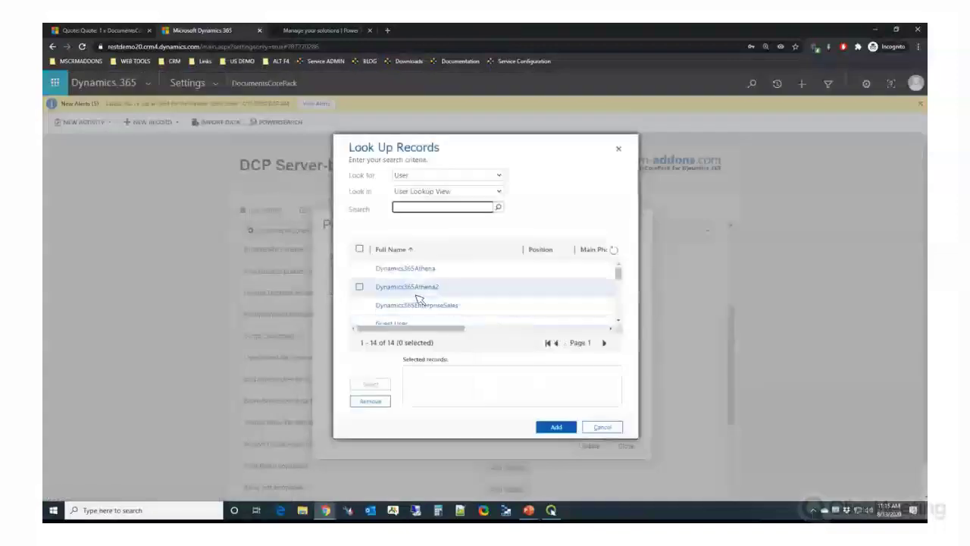
click(417, 209)
text(g)
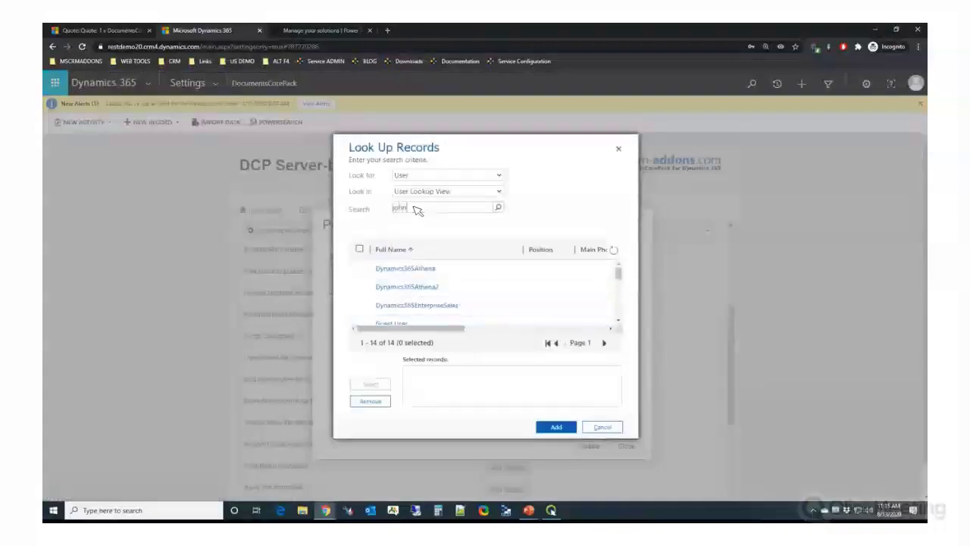
text(ohn)
key(Return)
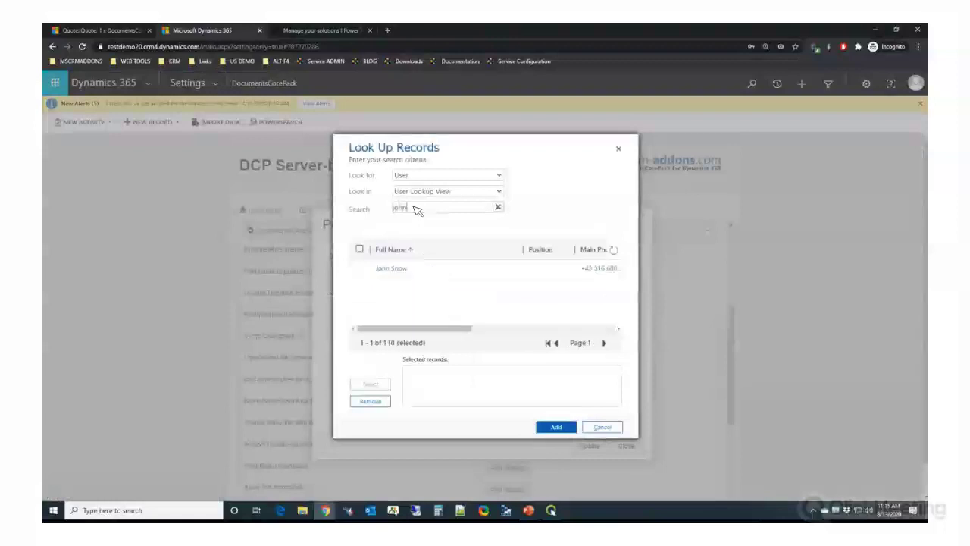
click(360, 269)
click(382, 388)
click(557, 429)
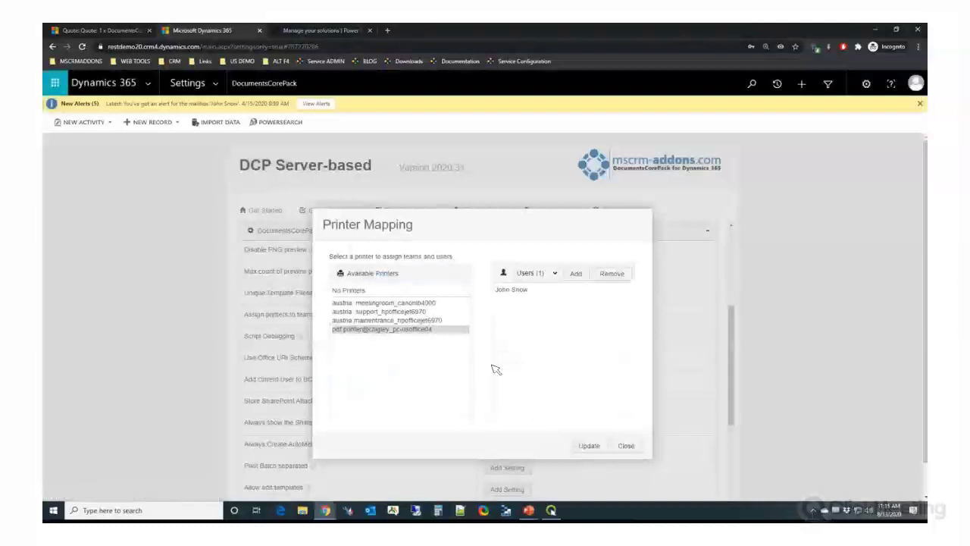
Step: Apply the updated printer mapping and save the DocumentsCorePack configuration
click(511, 294)
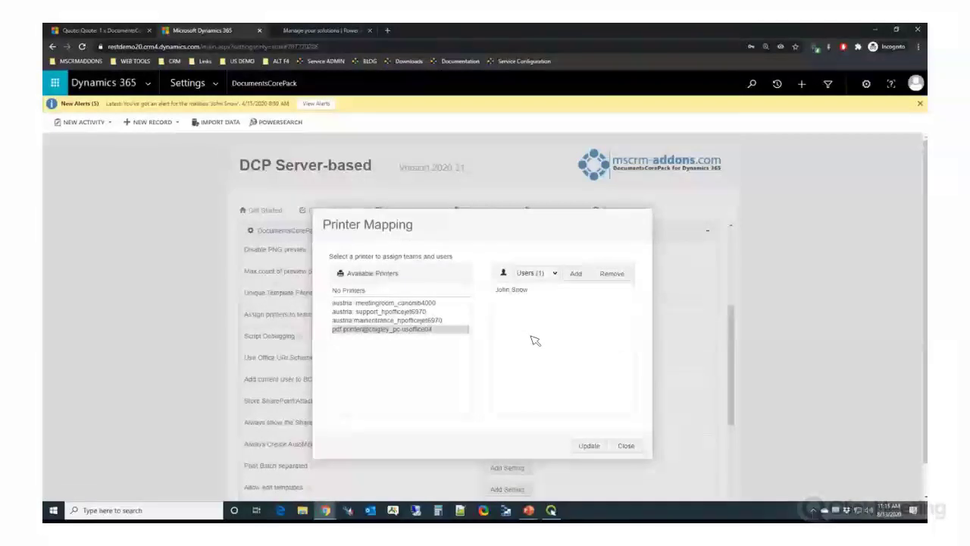
click(553, 273)
click(600, 309)
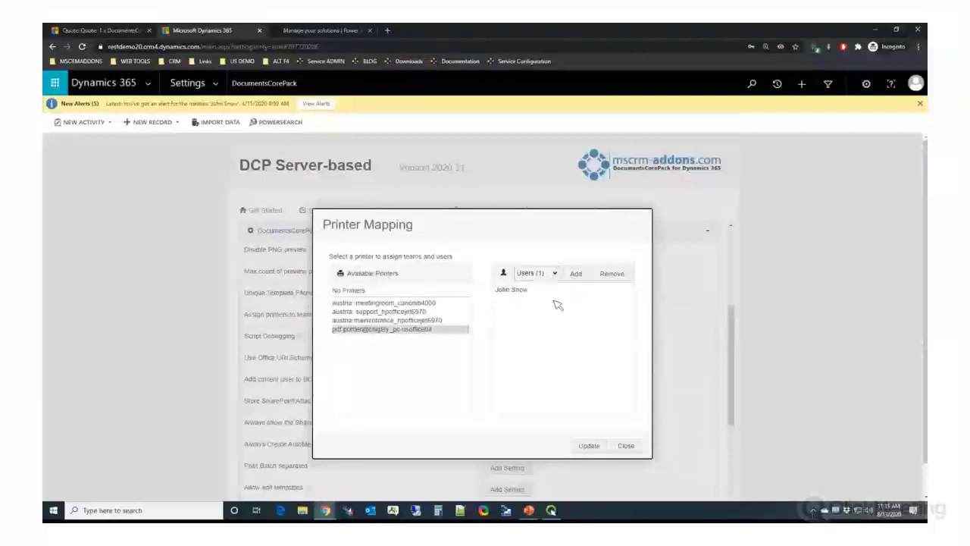
click(589, 447)
click(594, 448)
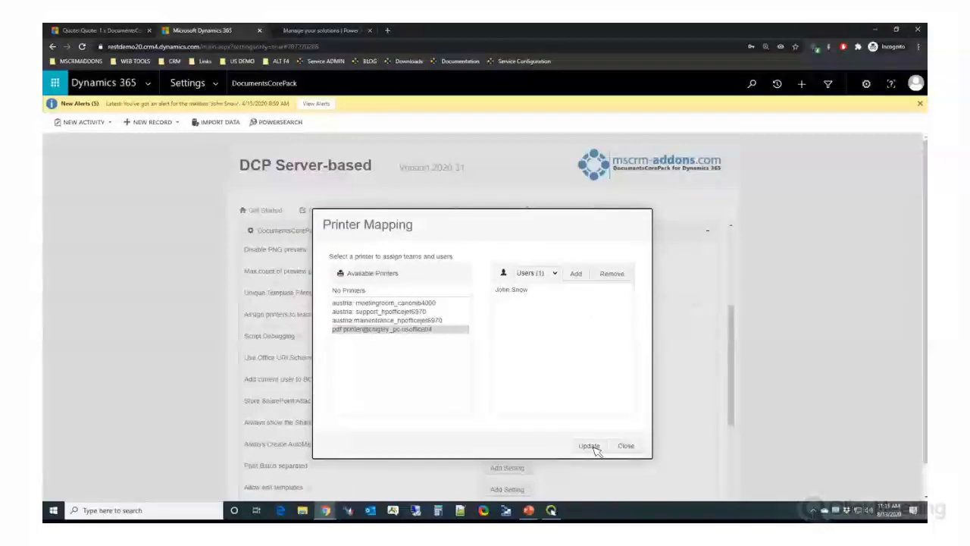
scroll(424, 344, down, 2)
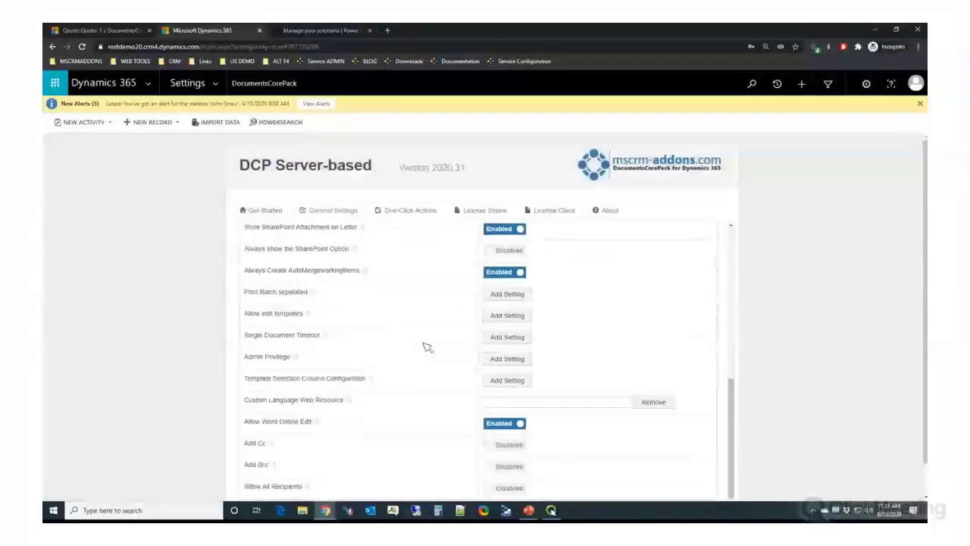
scroll(791, 341, down, 1)
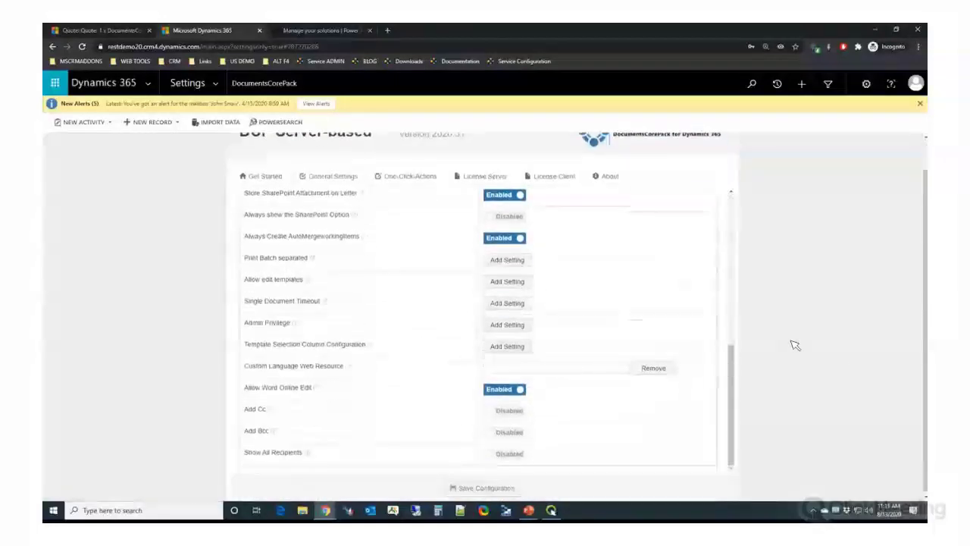
click(482, 489)
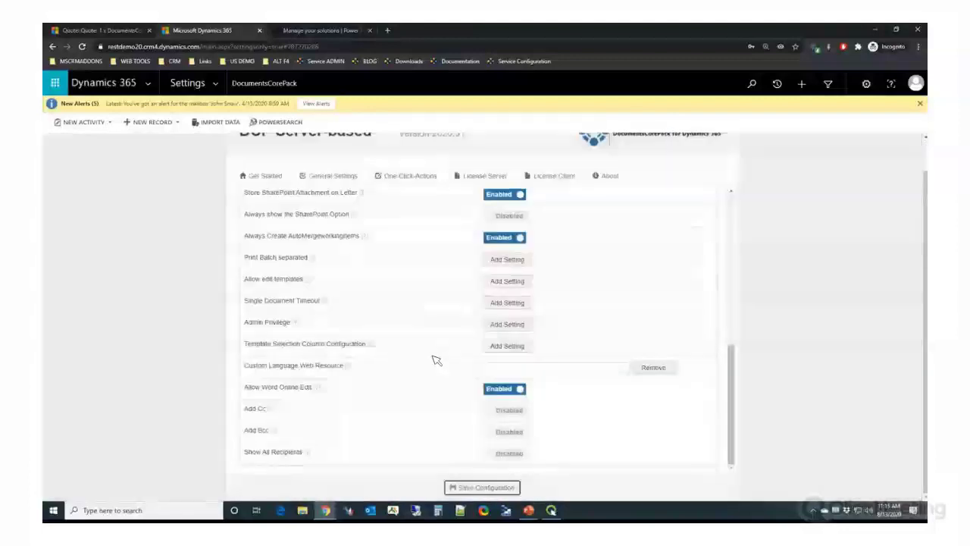
Step: Check which printers the quote's DocumentsCorePack dialog offers for printing the document, and cancel the dialog
click(105, 31)
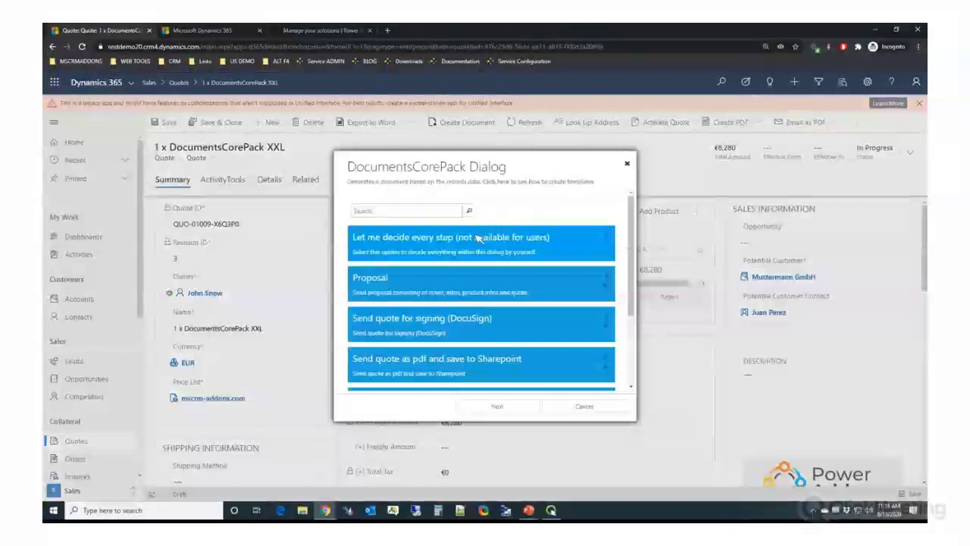
click(523, 221)
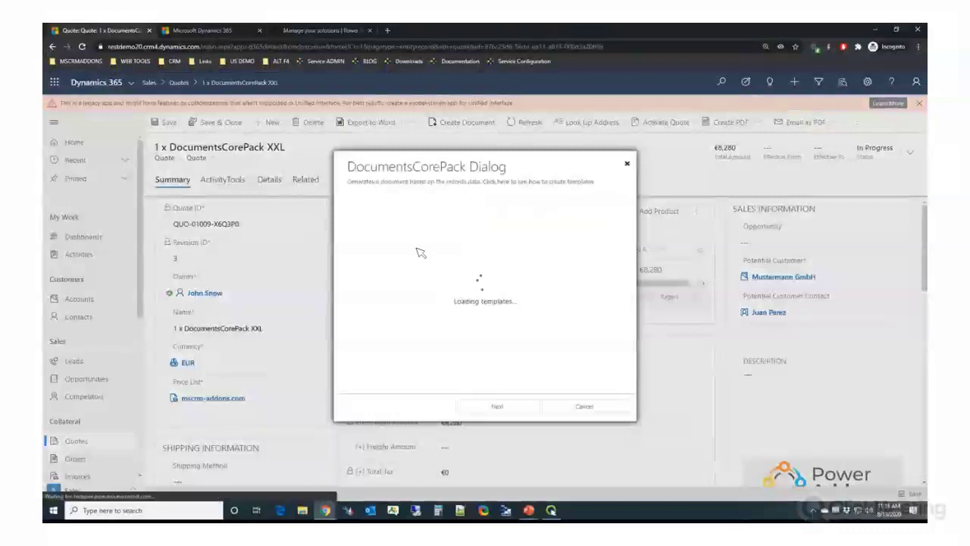
click(497, 408)
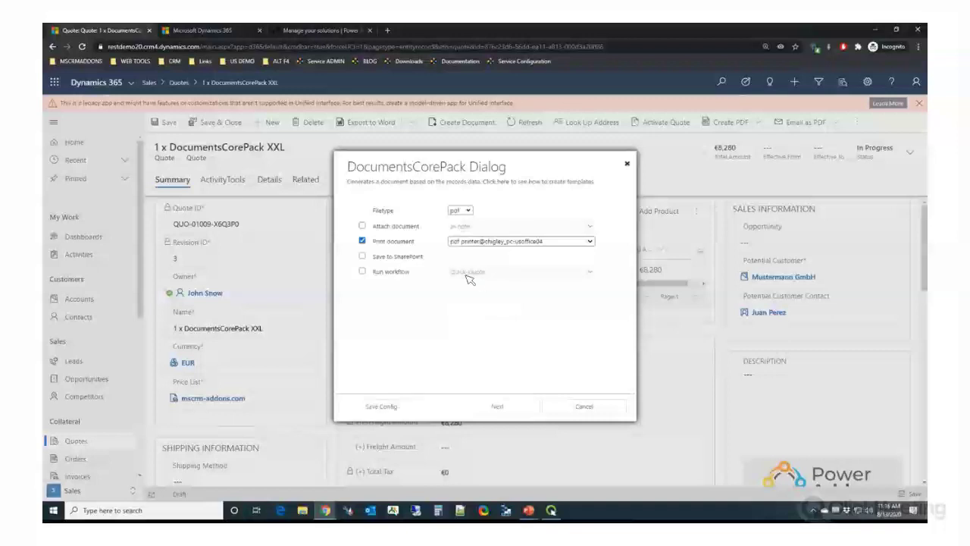
click(589, 242)
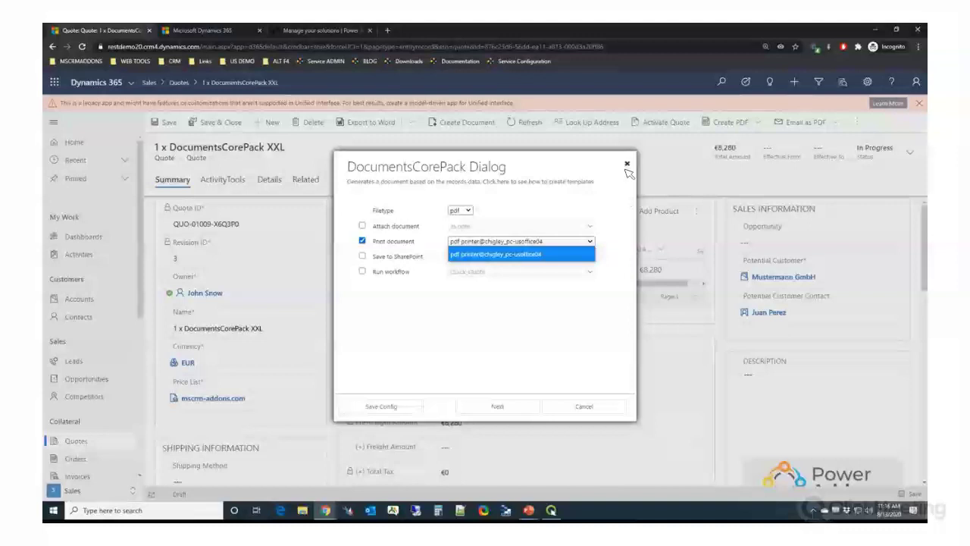
click(584, 407)
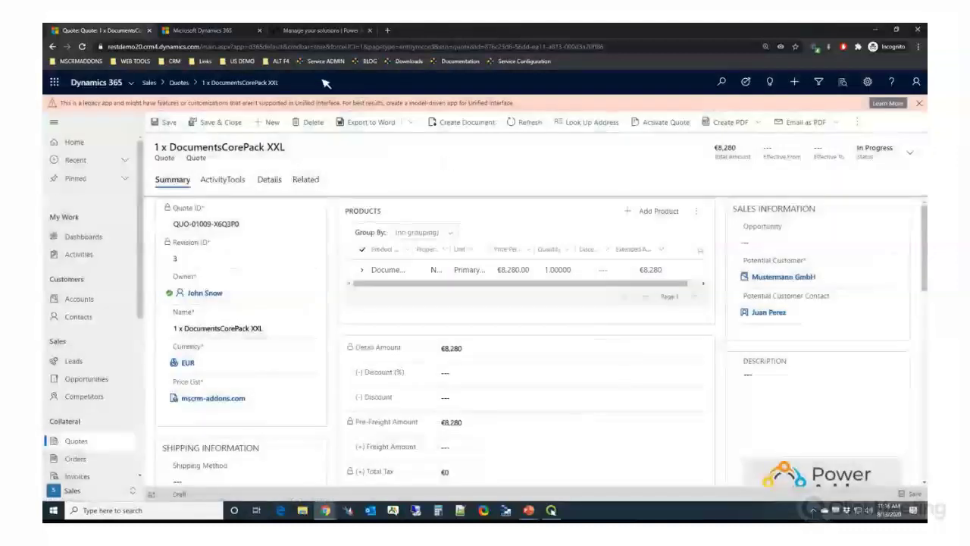
Step: Open the Send Email upon Quote approval flow for editing in Power Automate and expand its record trigger and condition
click(319, 32)
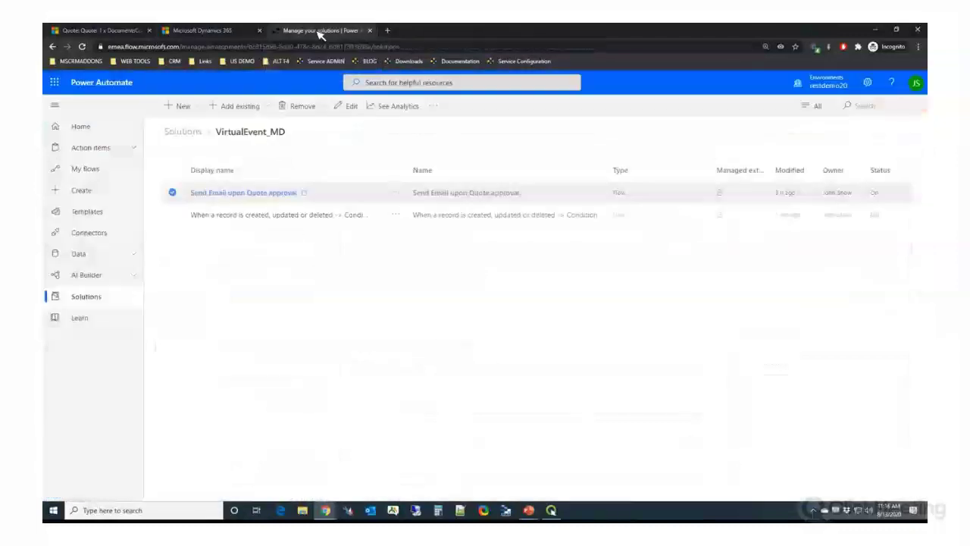
click(241, 194)
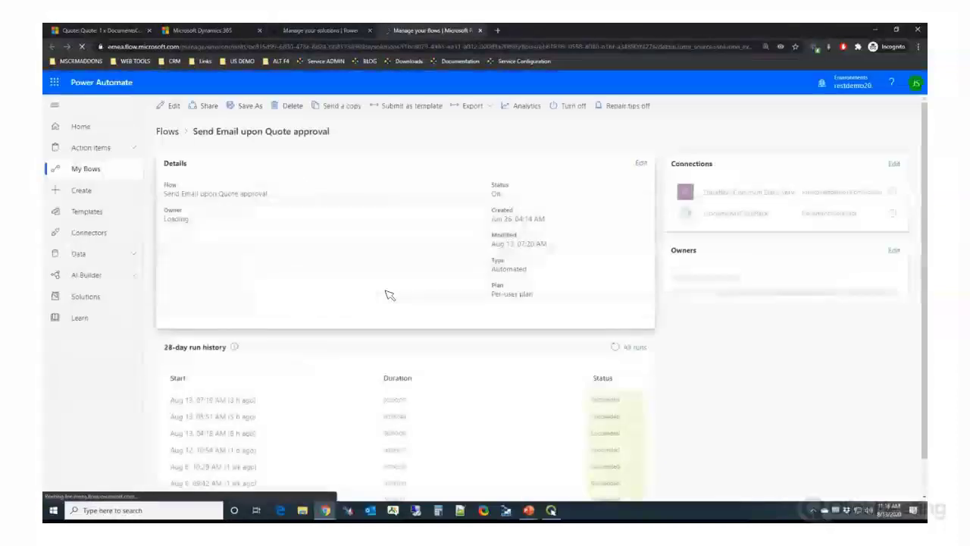
click(168, 106)
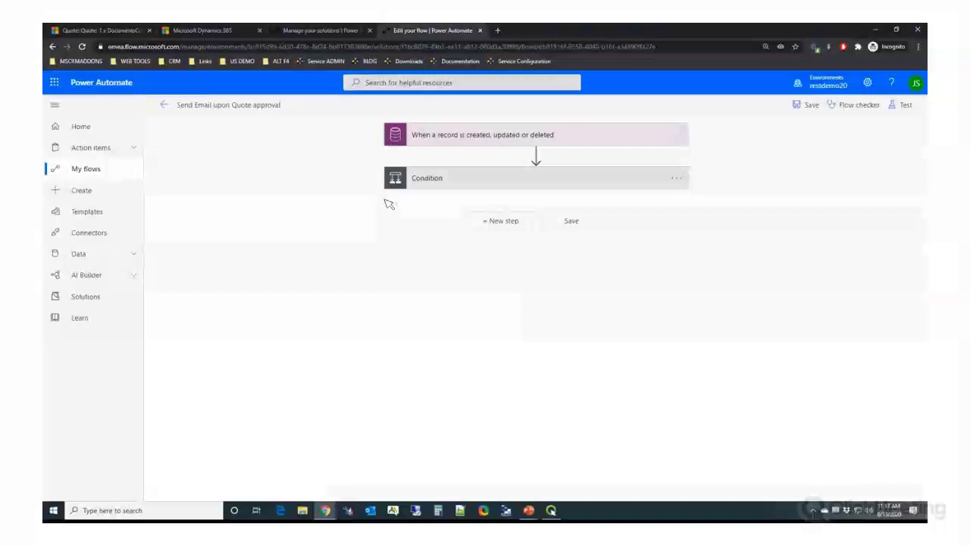
click(520, 135)
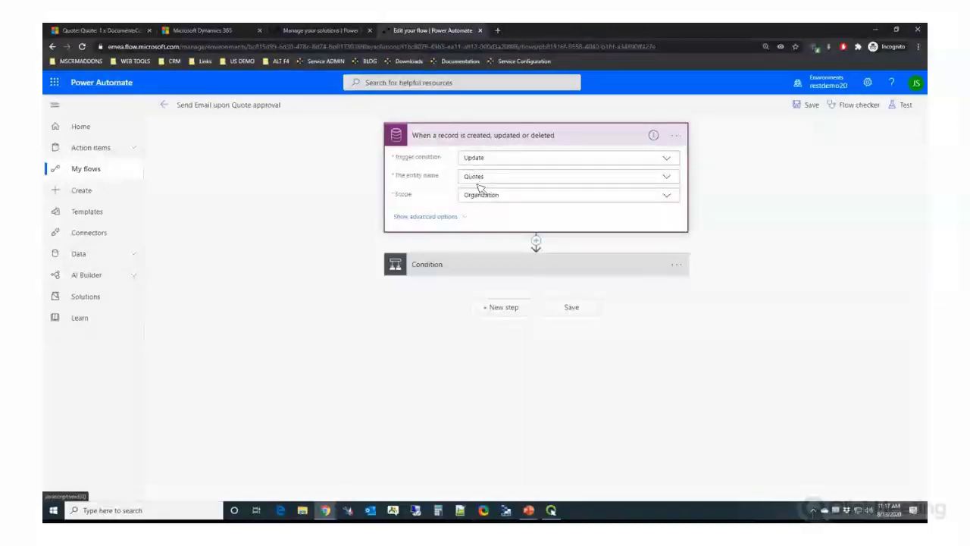
click(447, 270)
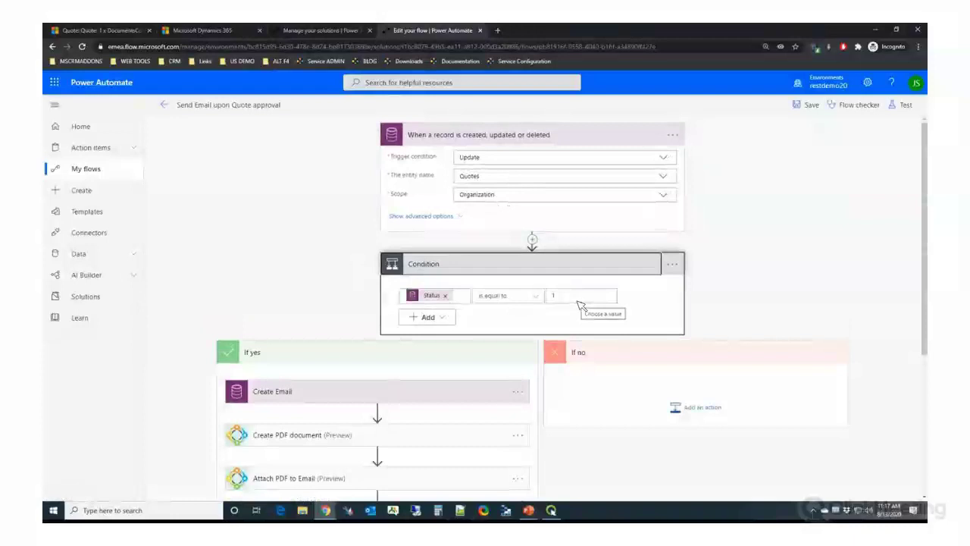
scroll(277, 249, down, 5)
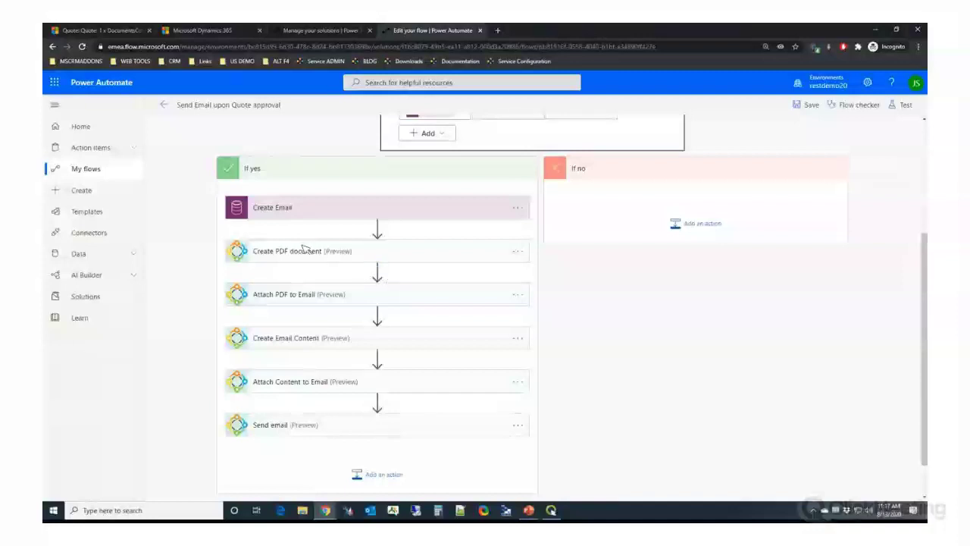
Step: Insert the DocumentsCorePack Print File action between Create PDF document and Attach PDF to Email
click(377, 271)
scroll(378, 273, up, 1)
click(383, 387)
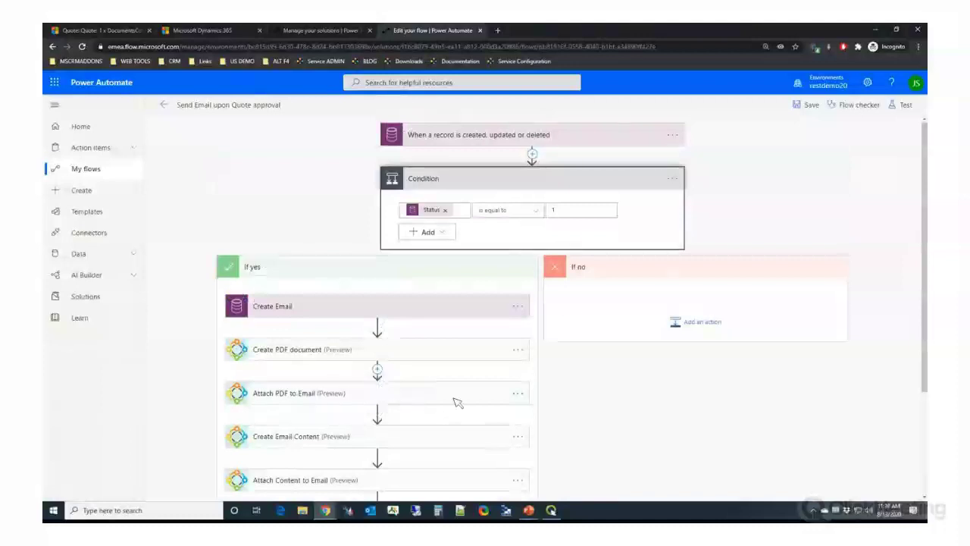
scroll(393, 378, up, 1)
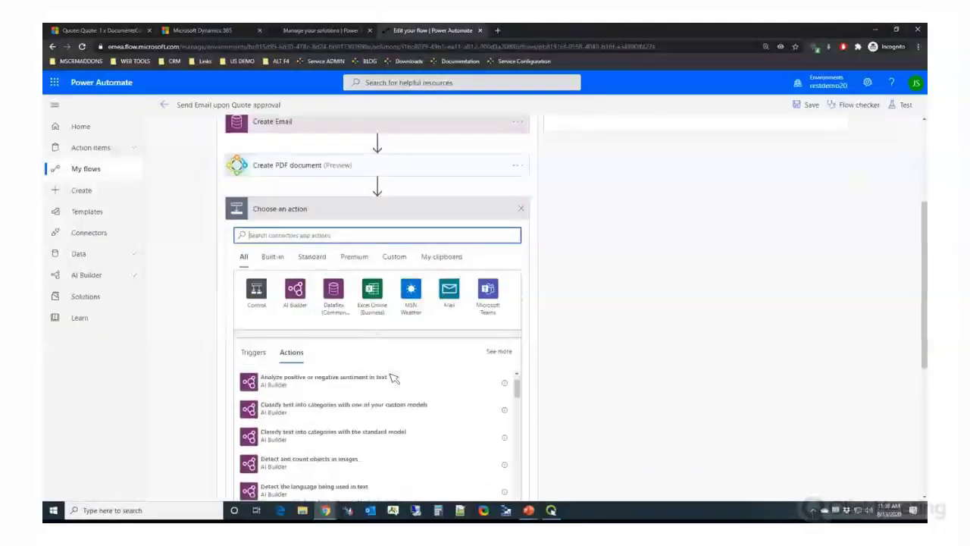
click(286, 236)
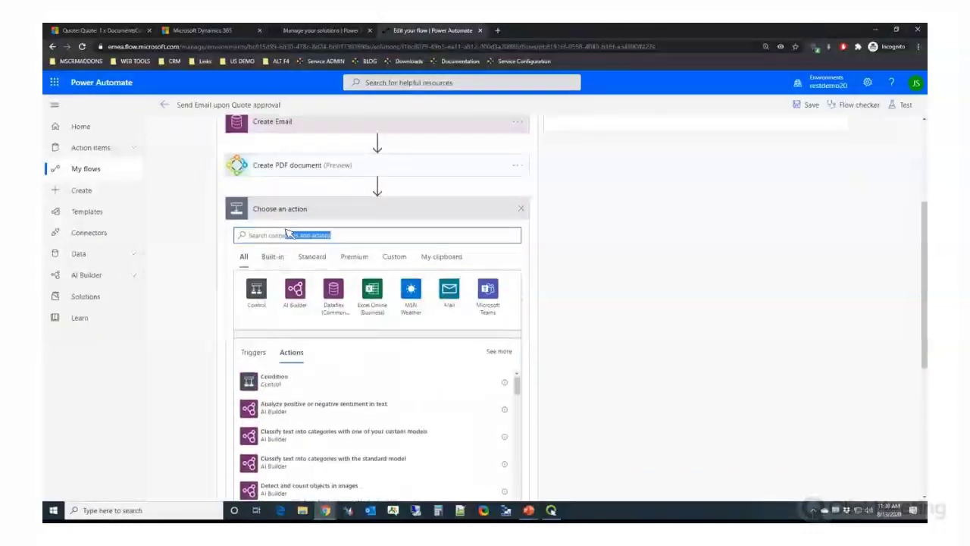
text(print)
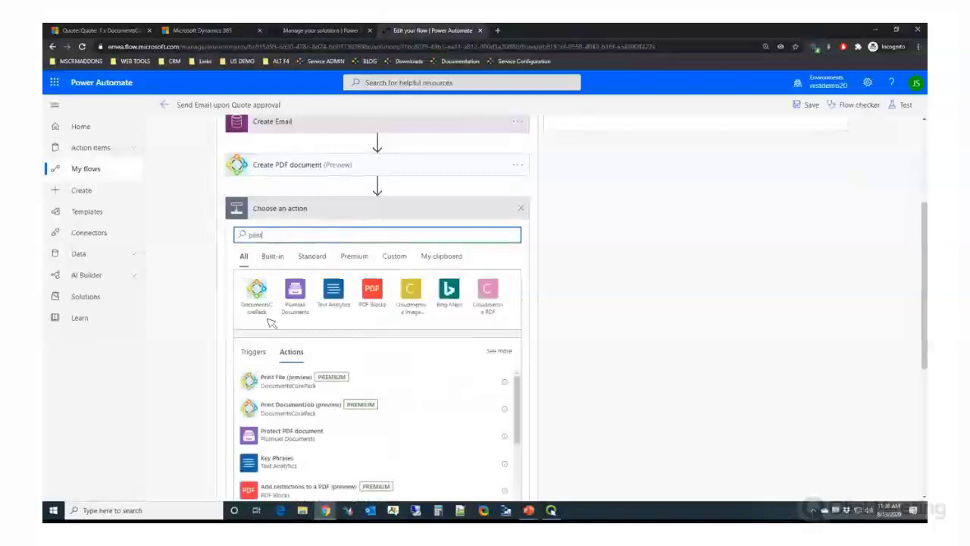
click(310, 388)
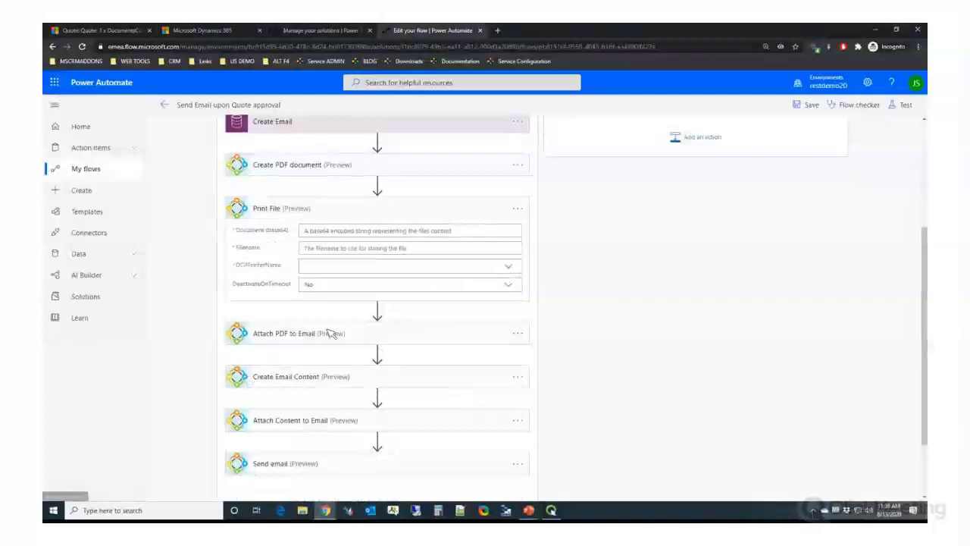
Step: Fill the Print File action's document with Document (Base64 encoded) and its filename with File name from the Create PDF document output
click(367, 232)
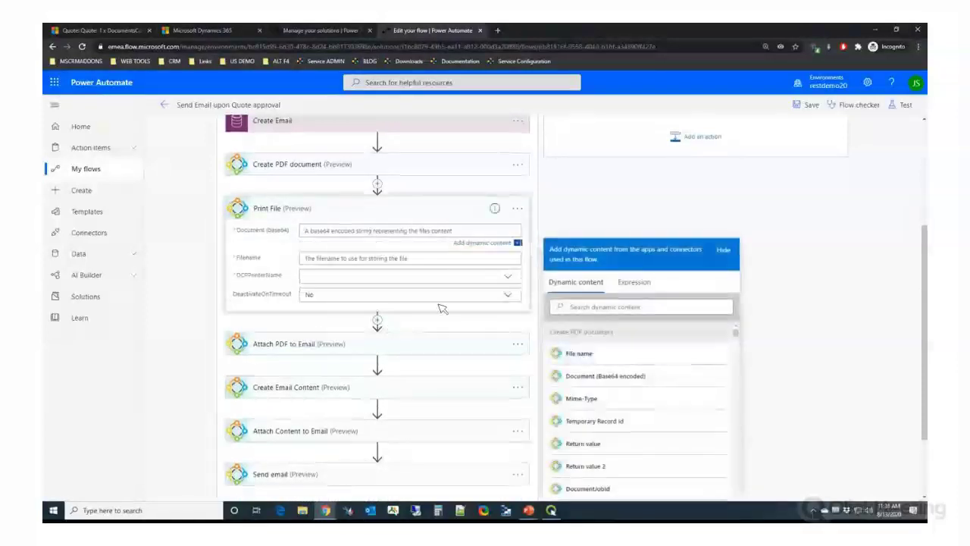
click(508, 275)
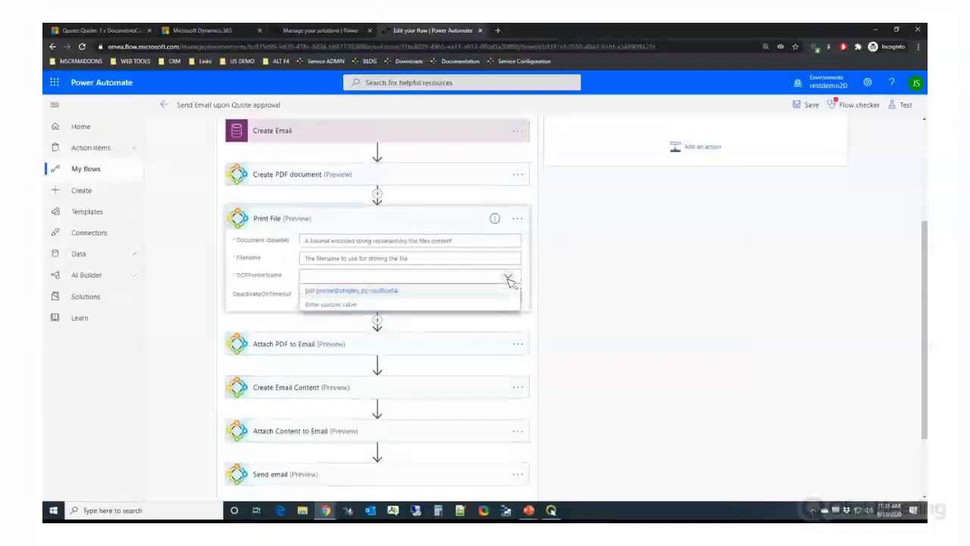
click(385, 244)
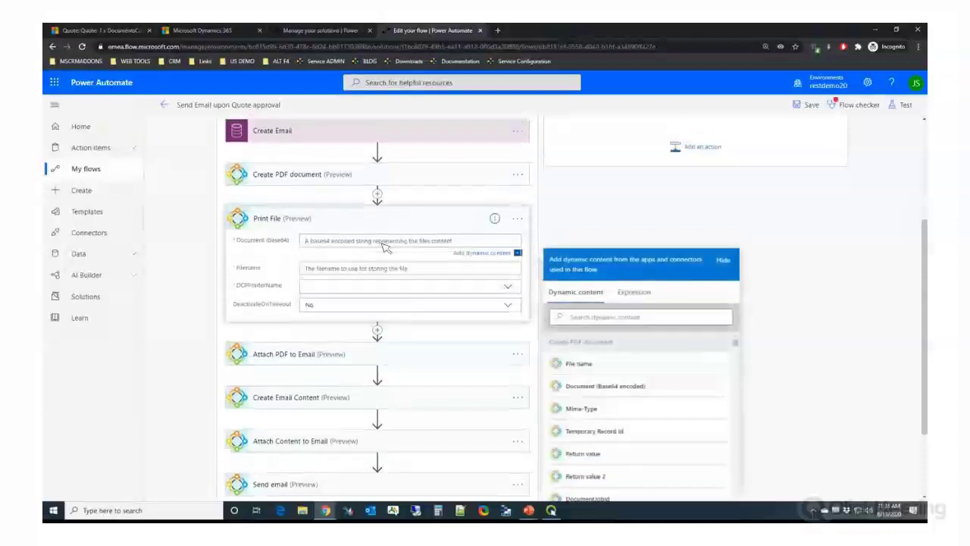
click(604, 386)
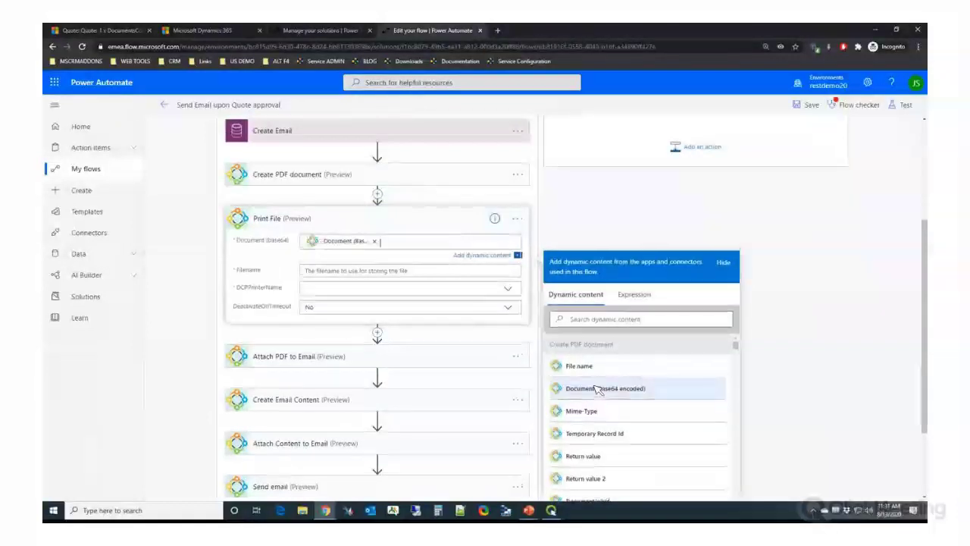
click(579, 395)
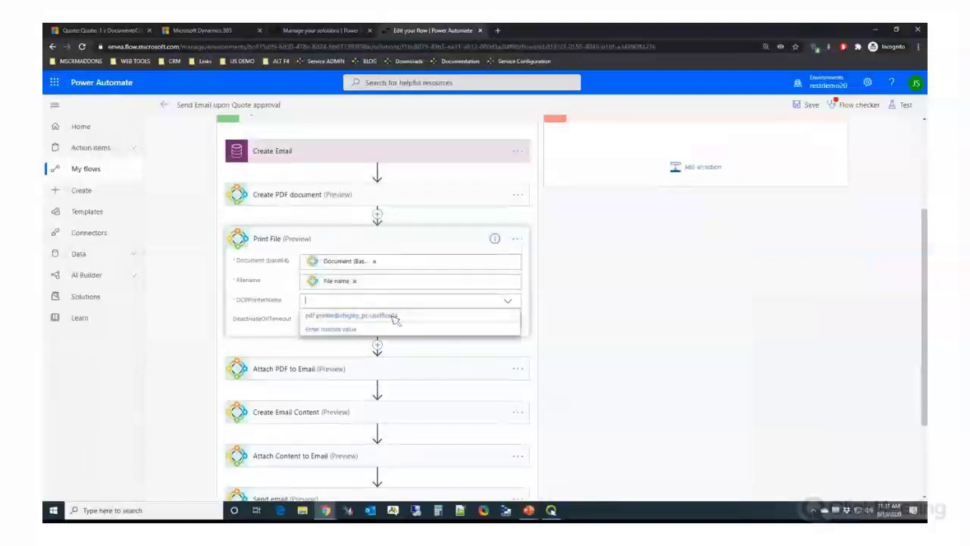
Step: Select the registered PDF printer as the Print File action's DCPPrinterName and save the flow
click(383, 317)
scroll(627, 372, down, 1)
scroll(580, 368, up, 1)
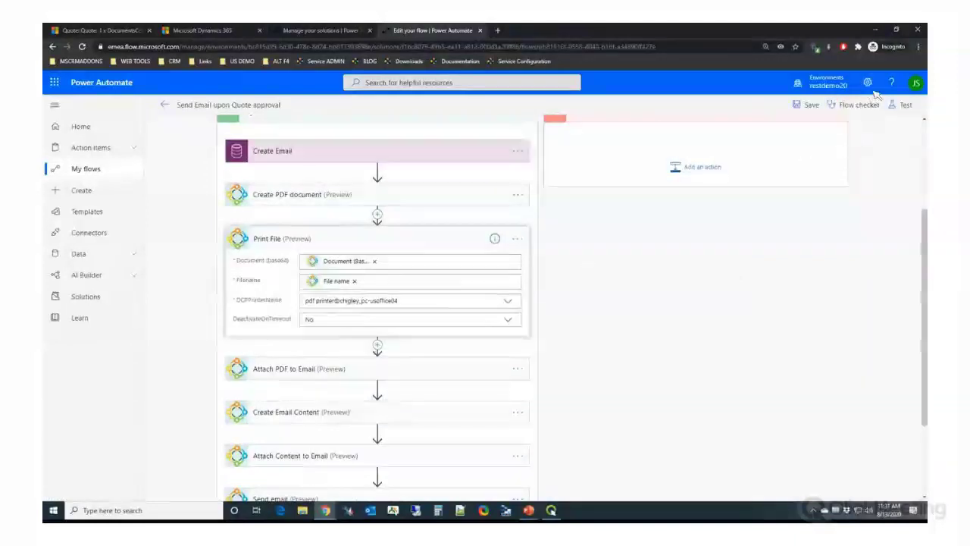
click(808, 108)
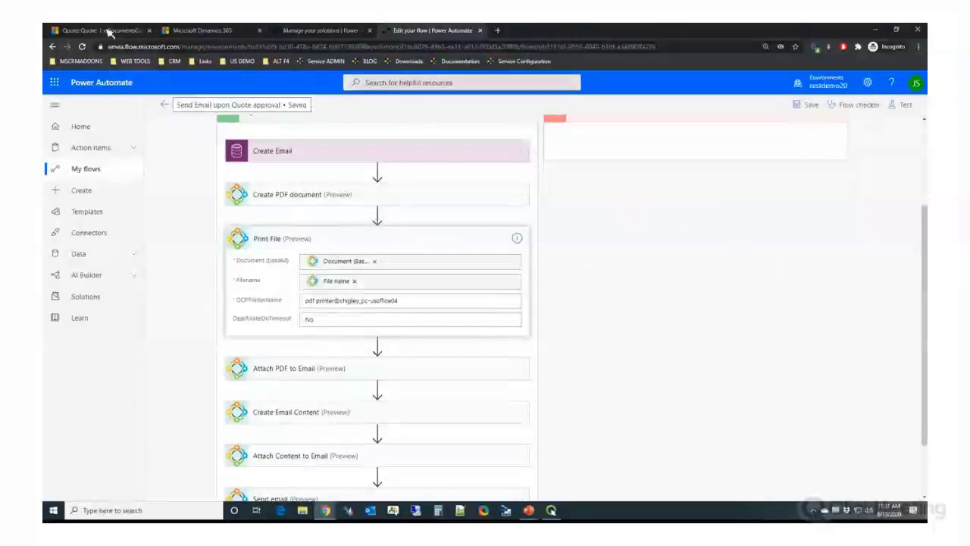
Step: Activate the 1 x DocumentsCorePack XXL quote in Dynamics 365 and open the resulting flow run from the Power Automate run history
click(109, 32)
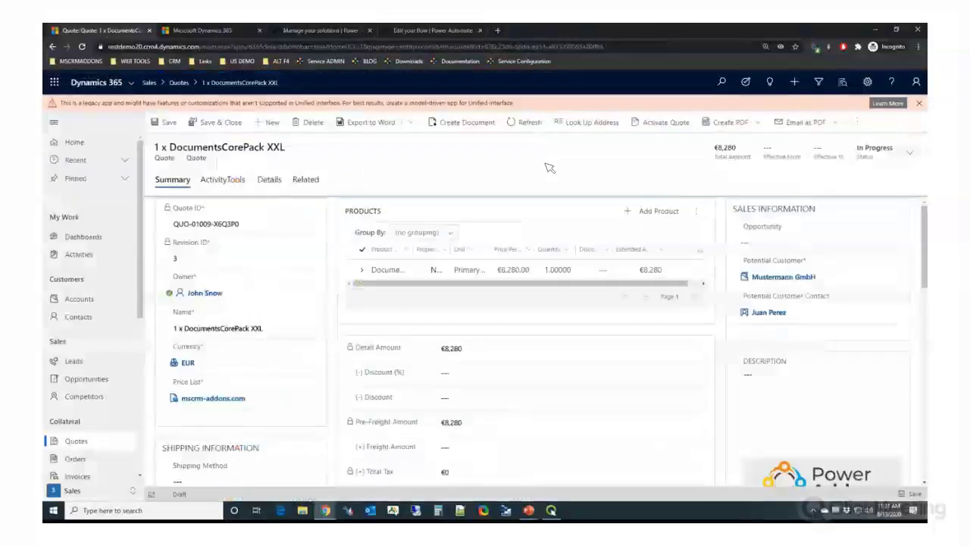
click(656, 124)
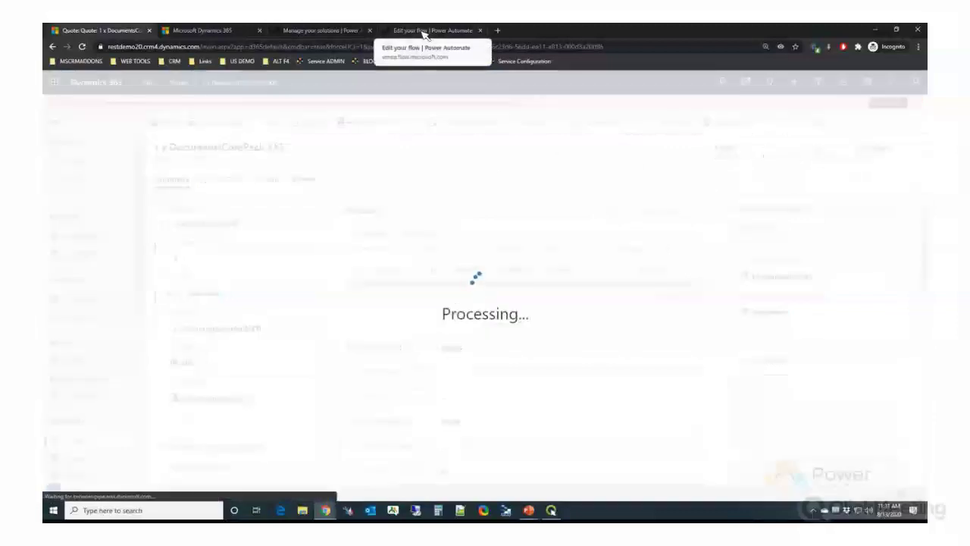
click(424, 31)
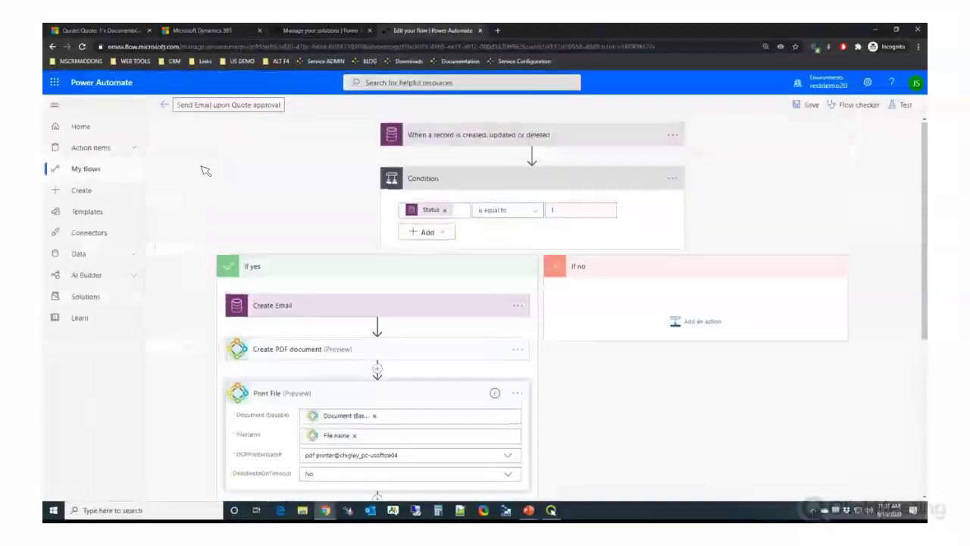
click(165, 104)
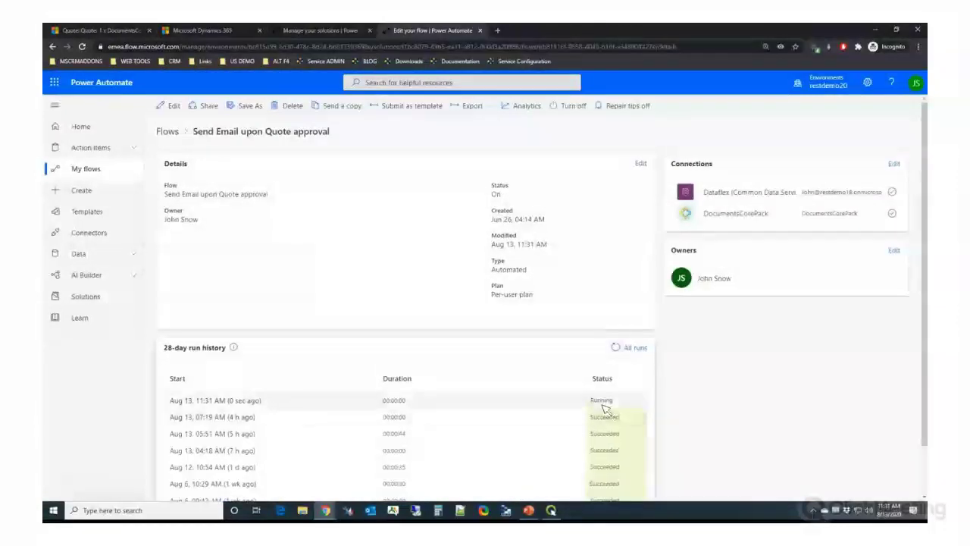
click(250, 401)
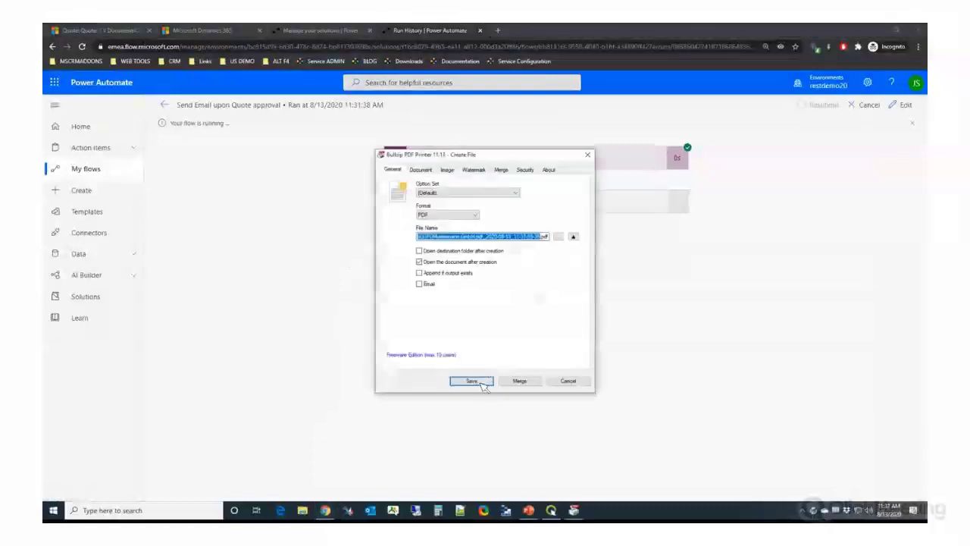
Step: Save the flow's print job as a PDF in Bullzip PDF Printer, dismiss the reading options and review the quote document
click(479, 383)
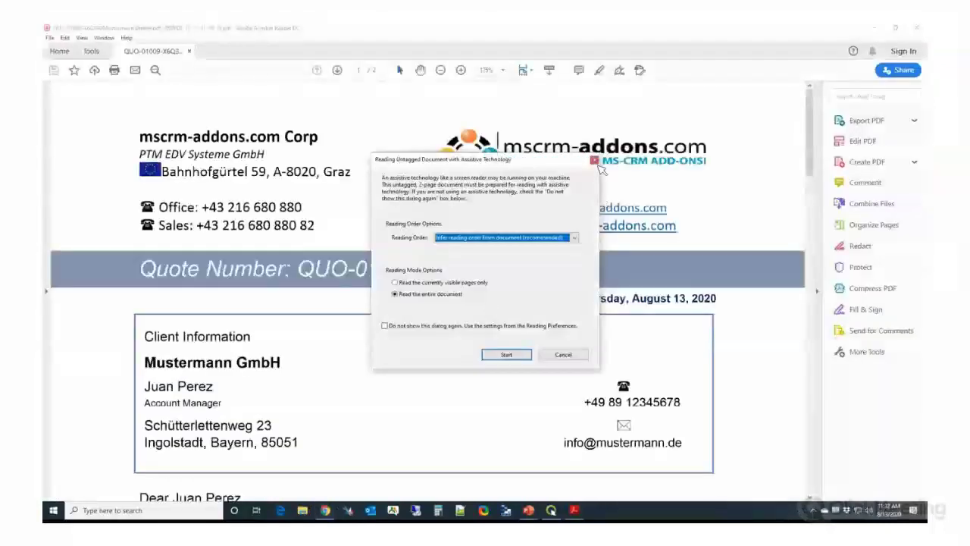
click(595, 161)
scroll(397, 235, down, 10)
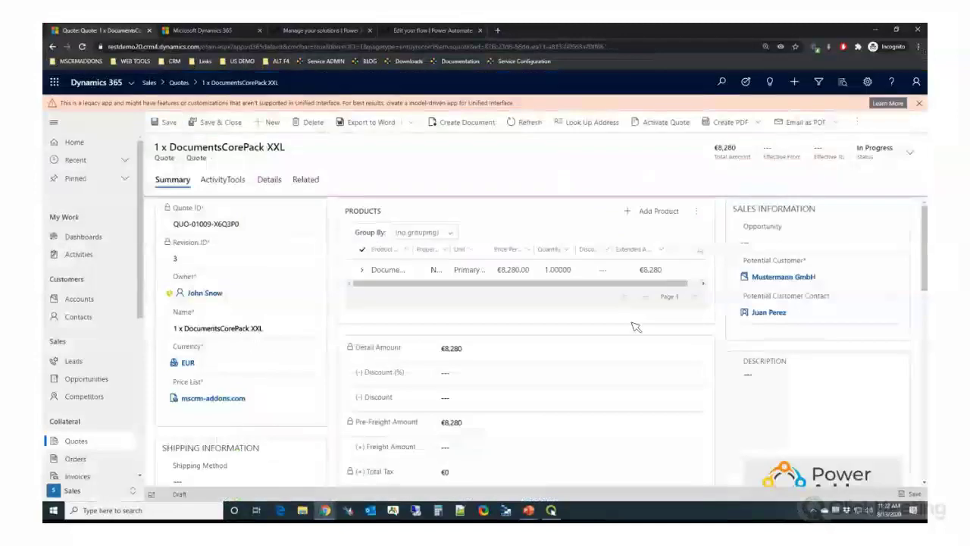
Step: Generate a PDF from the Quote_Details_EN.docx template in the quote form's Print Station
scroll(632, 328, down, 3)
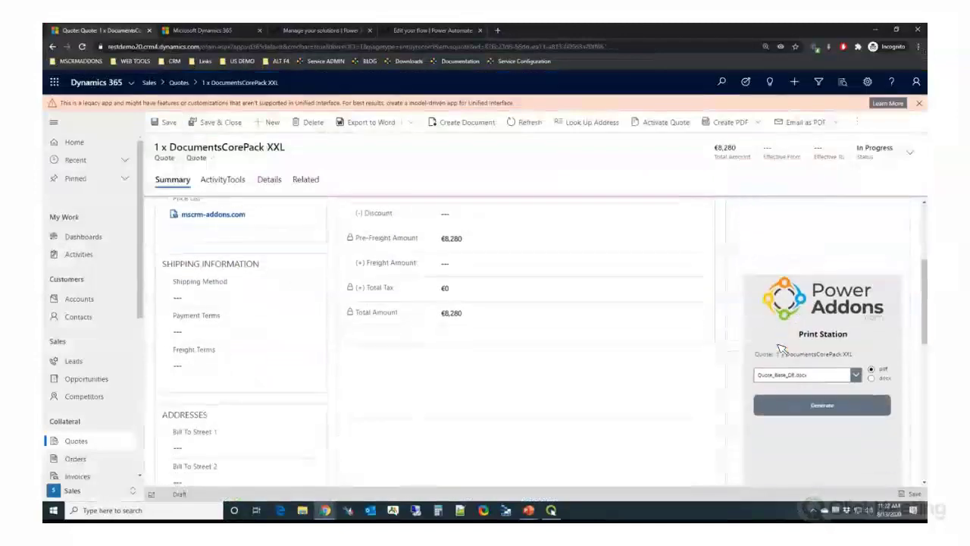
scroll(780, 347, down, 1)
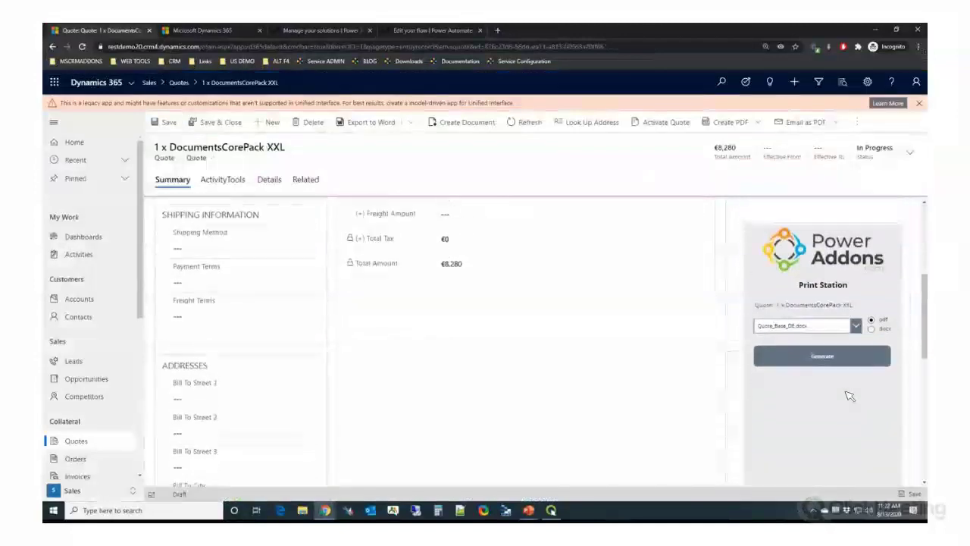
mouse_move(924, 318)
mouse_down()
mouse_move(923, 349)
mouse_move(923, 335)
mouse_up()
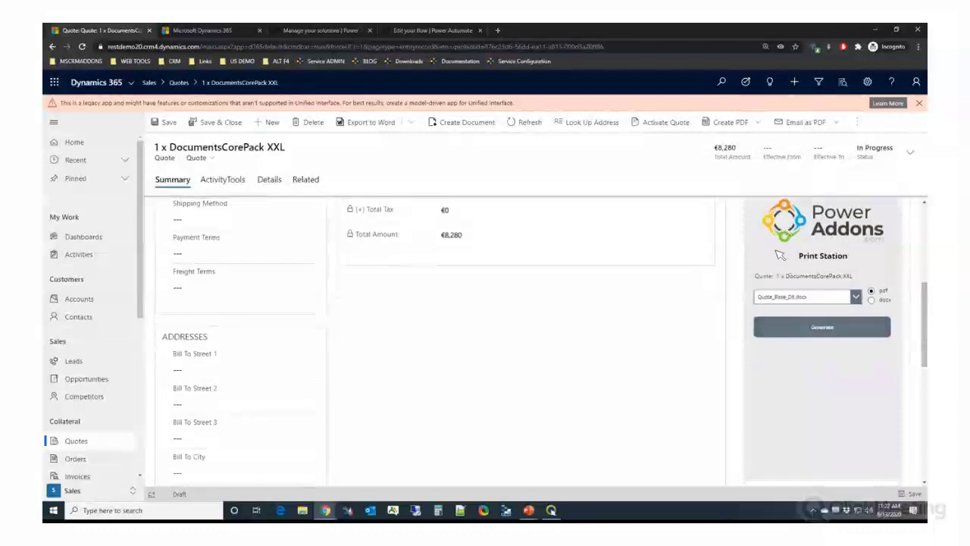
click(821, 300)
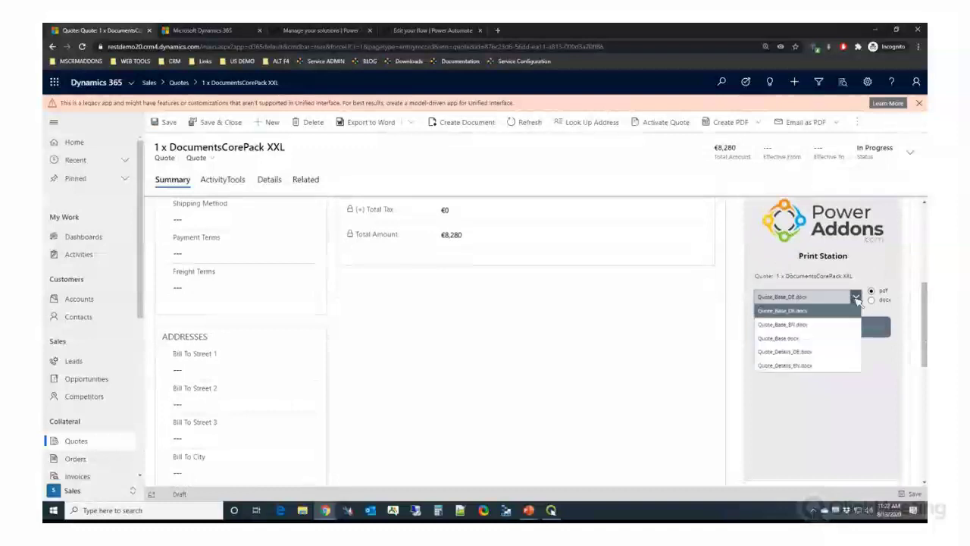
click(814, 367)
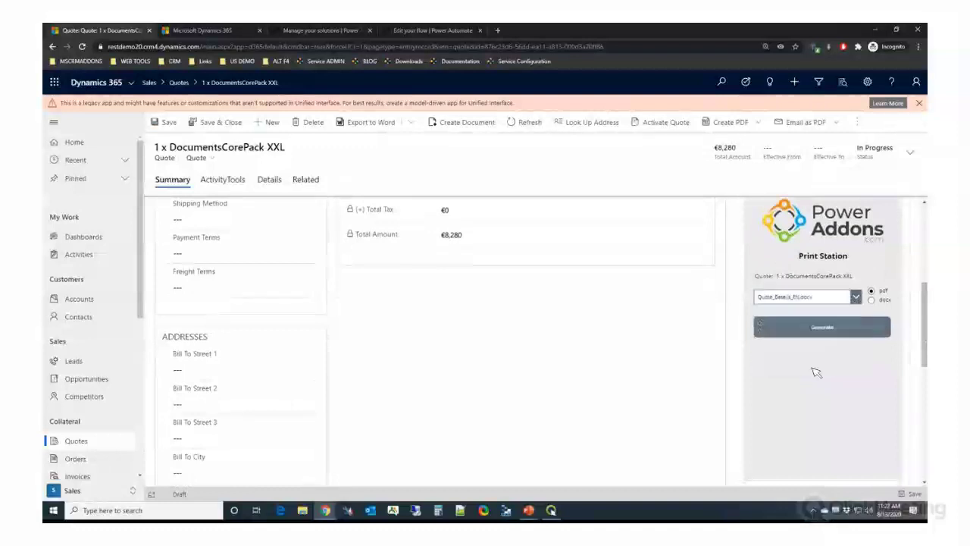
click(829, 330)
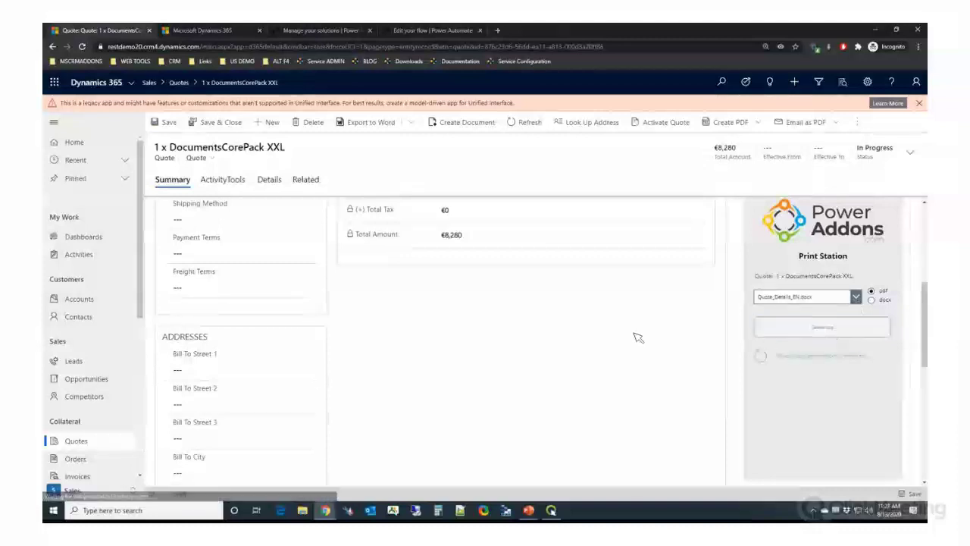
Step: Print the generated quote from Print Station on the PDF printer and save the output in Bullzip PDF Printer with the default options
scroll(706, 337, down, 1)
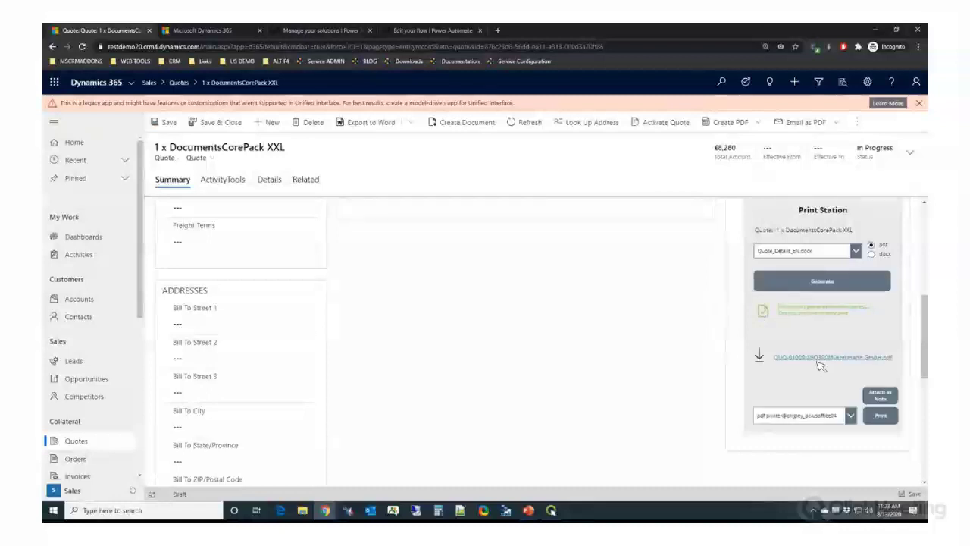
click(852, 415)
click(824, 413)
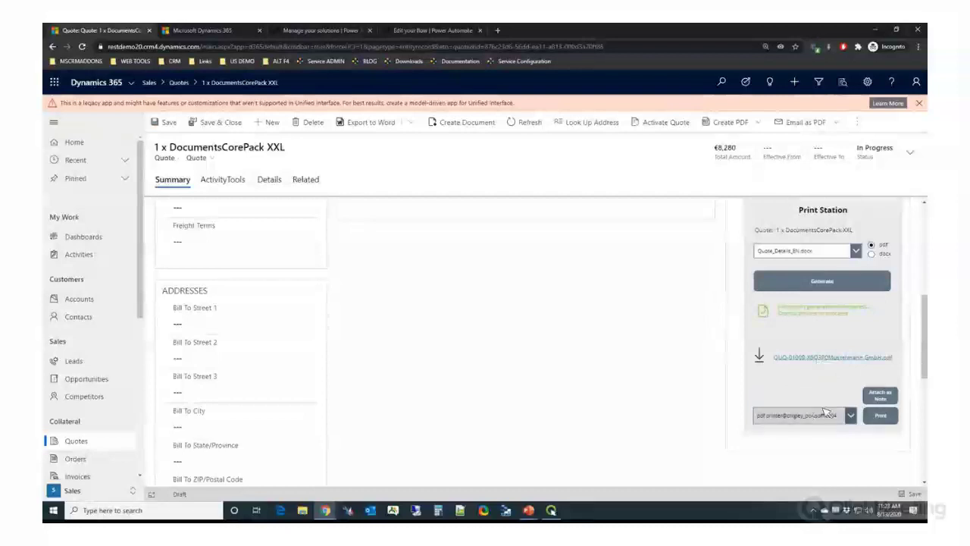
click(881, 417)
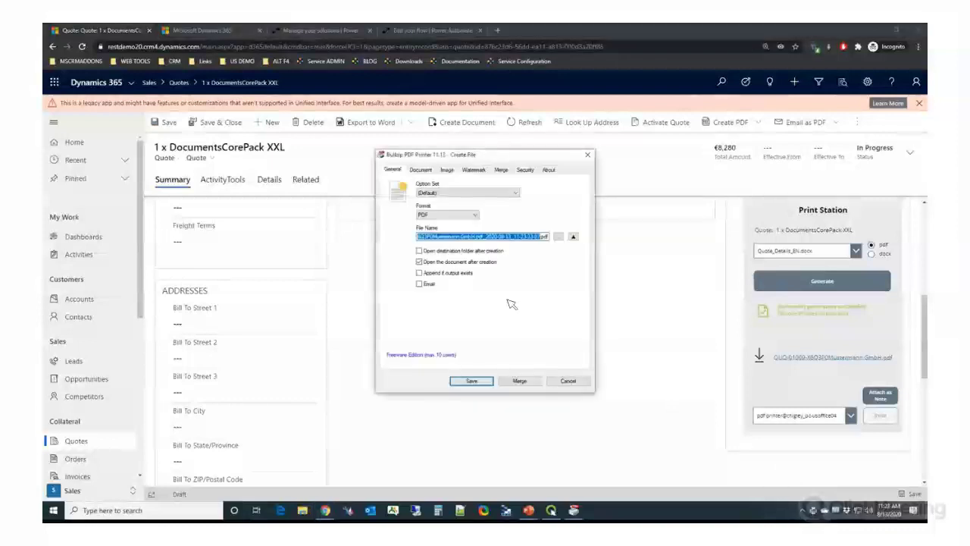
click(471, 381)
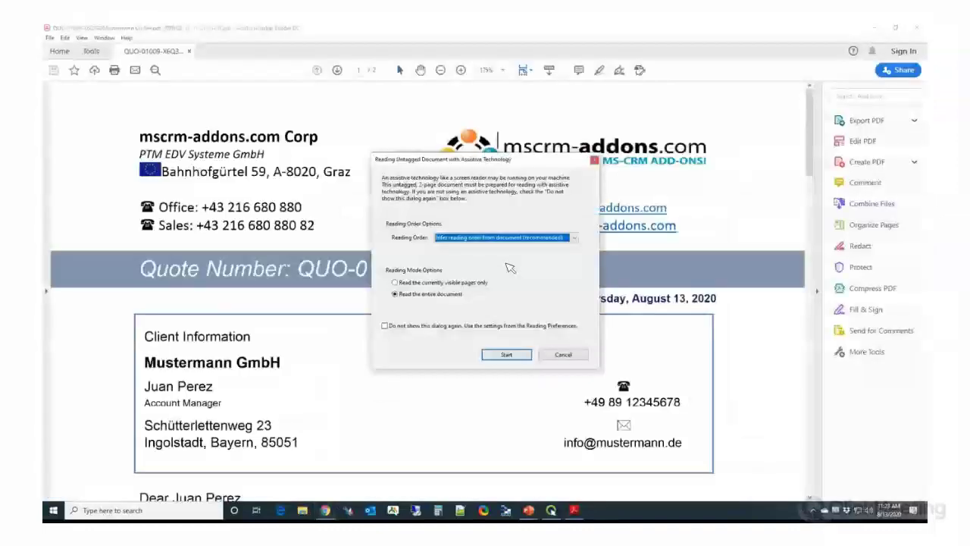
Step: Dismiss the reading options, review the printed quote's client information, line items and totals, and close Acrobat Reader
click(597, 160)
scroll(455, 228, down, 5)
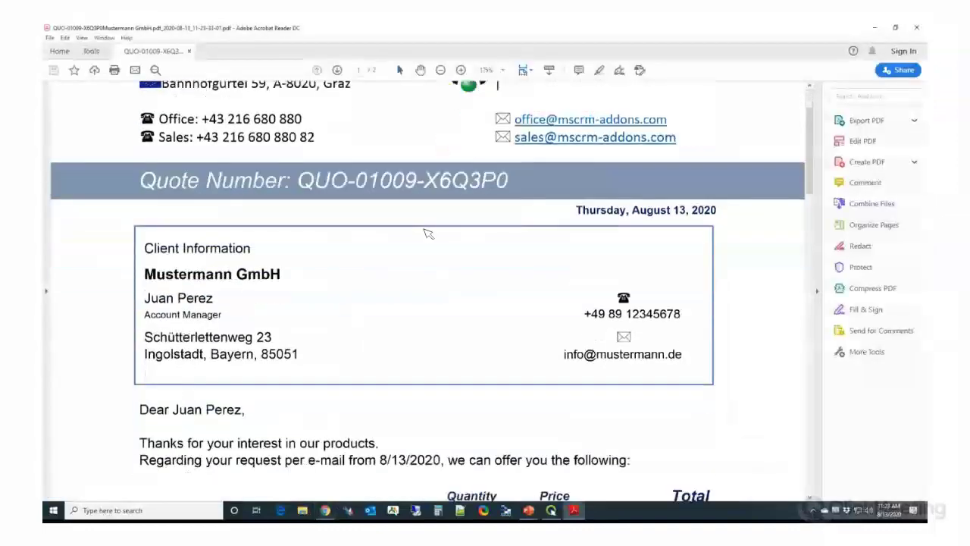
scroll(427, 233, down, 3)
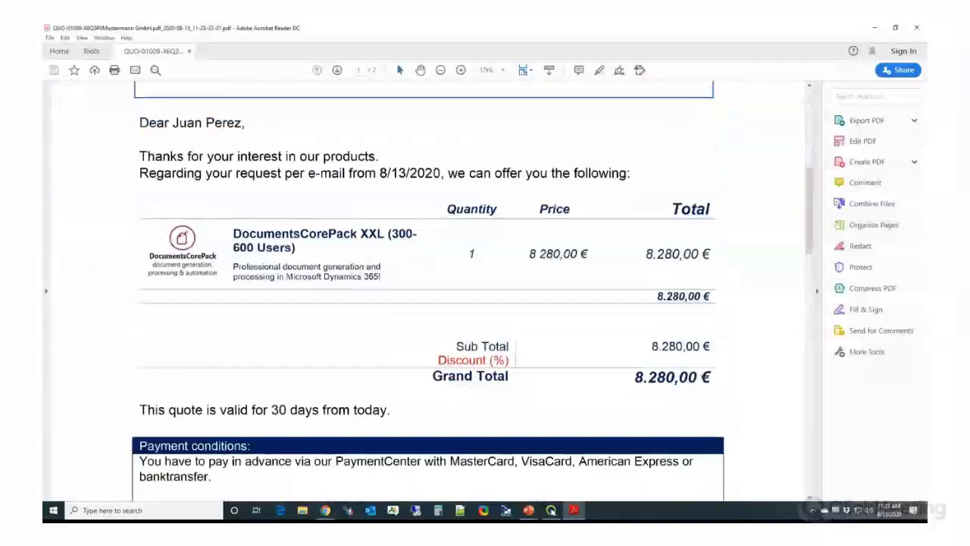
click(917, 30)
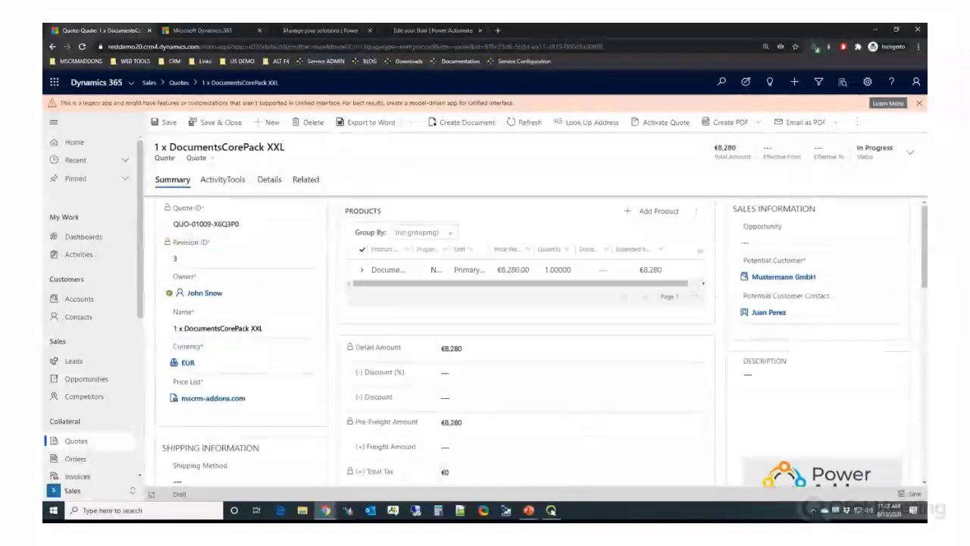
Step: Switch to the PowerPoint presentation and show its closing Thank You slide
click(325, 510)
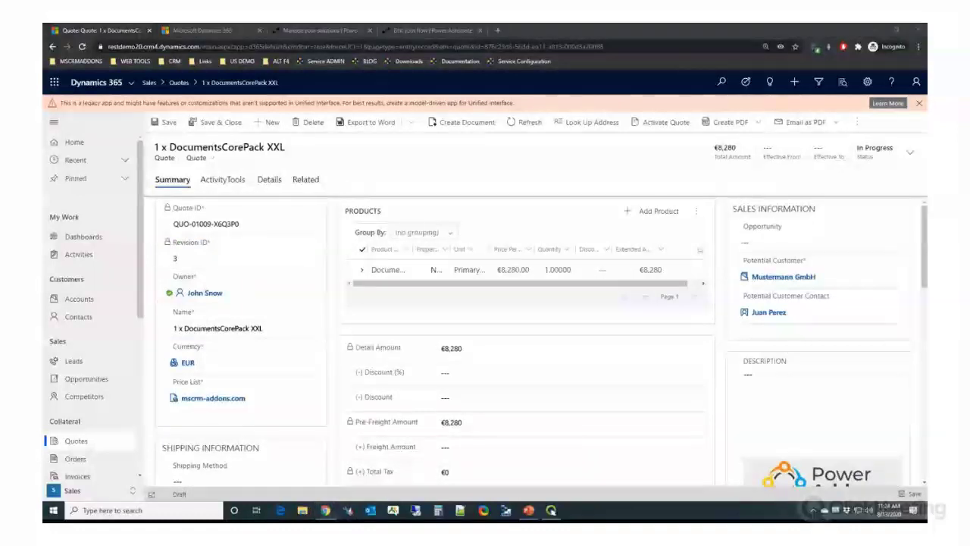
key(End)
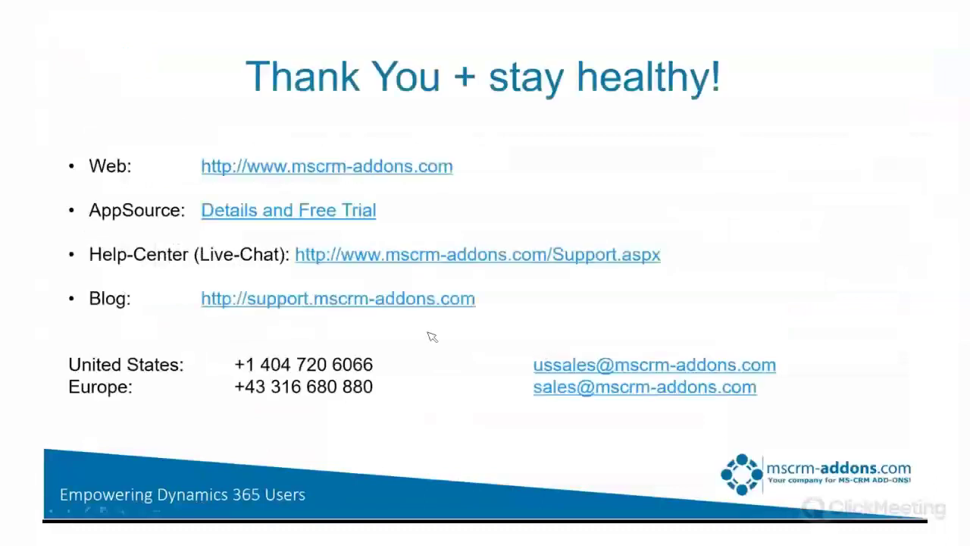